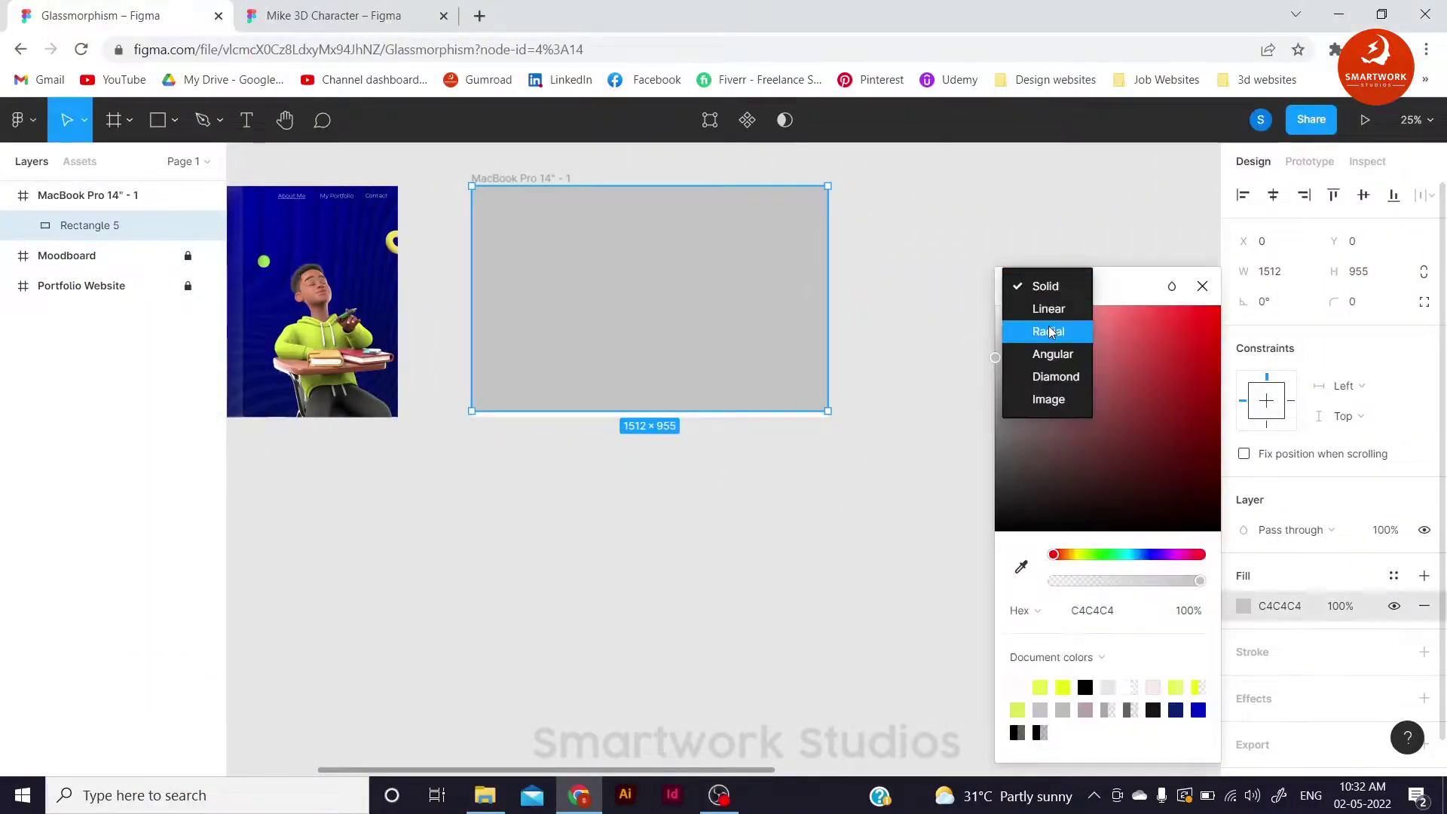
Step: Finish the frame's radial gradient fill with a blue end stop
click(1020, 732)
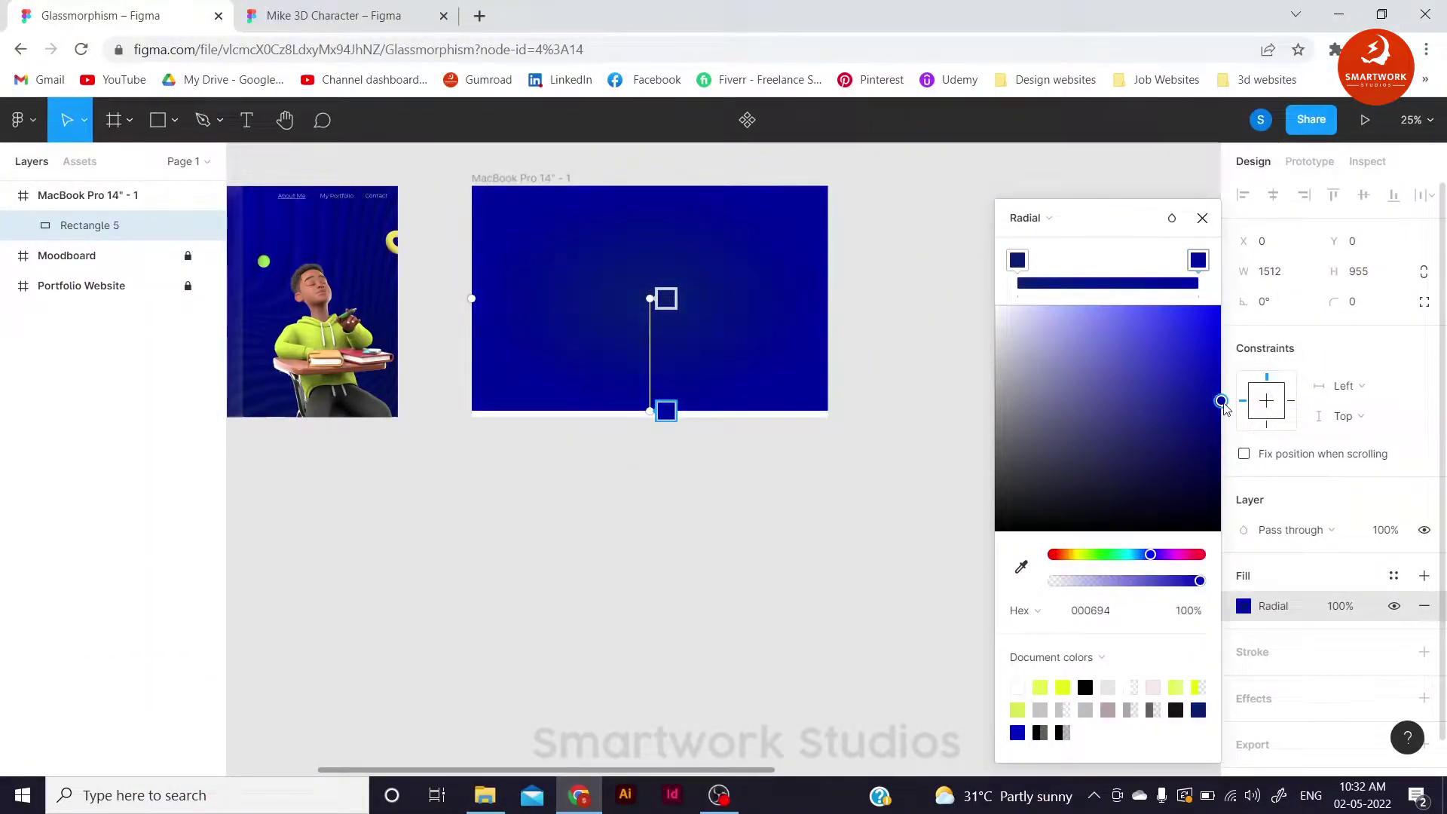
click(988, 336)
key(plus)
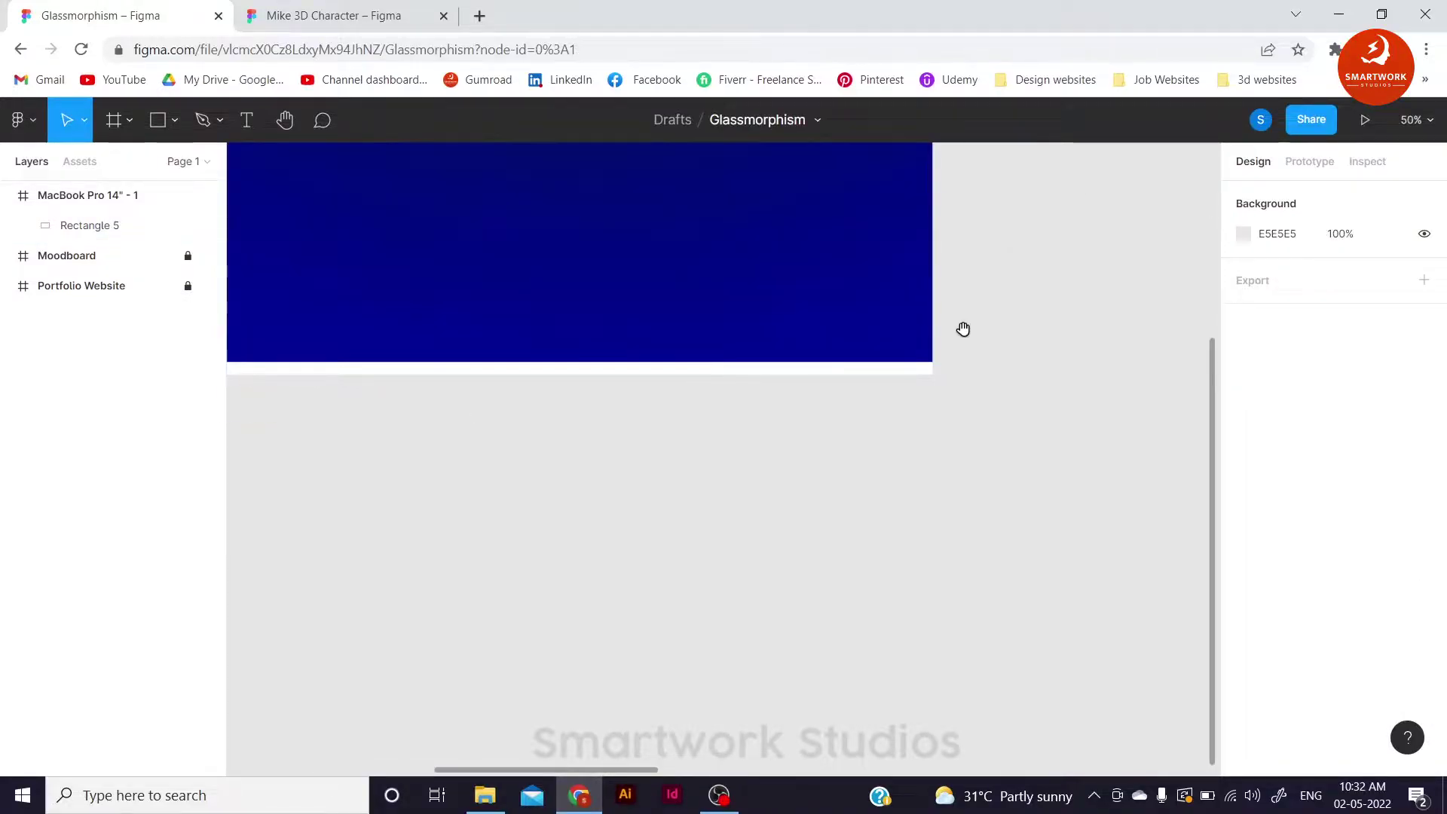
scroll(962, 327, up, 5)
scroll(963, 326, left, 3)
Step: Draw a rectangle, frost it with Morph at higher blurriness, and move it to the frame's left half
drag(397, 263, 753, 712)
click(23, 120)
mouse_move(56, 418)
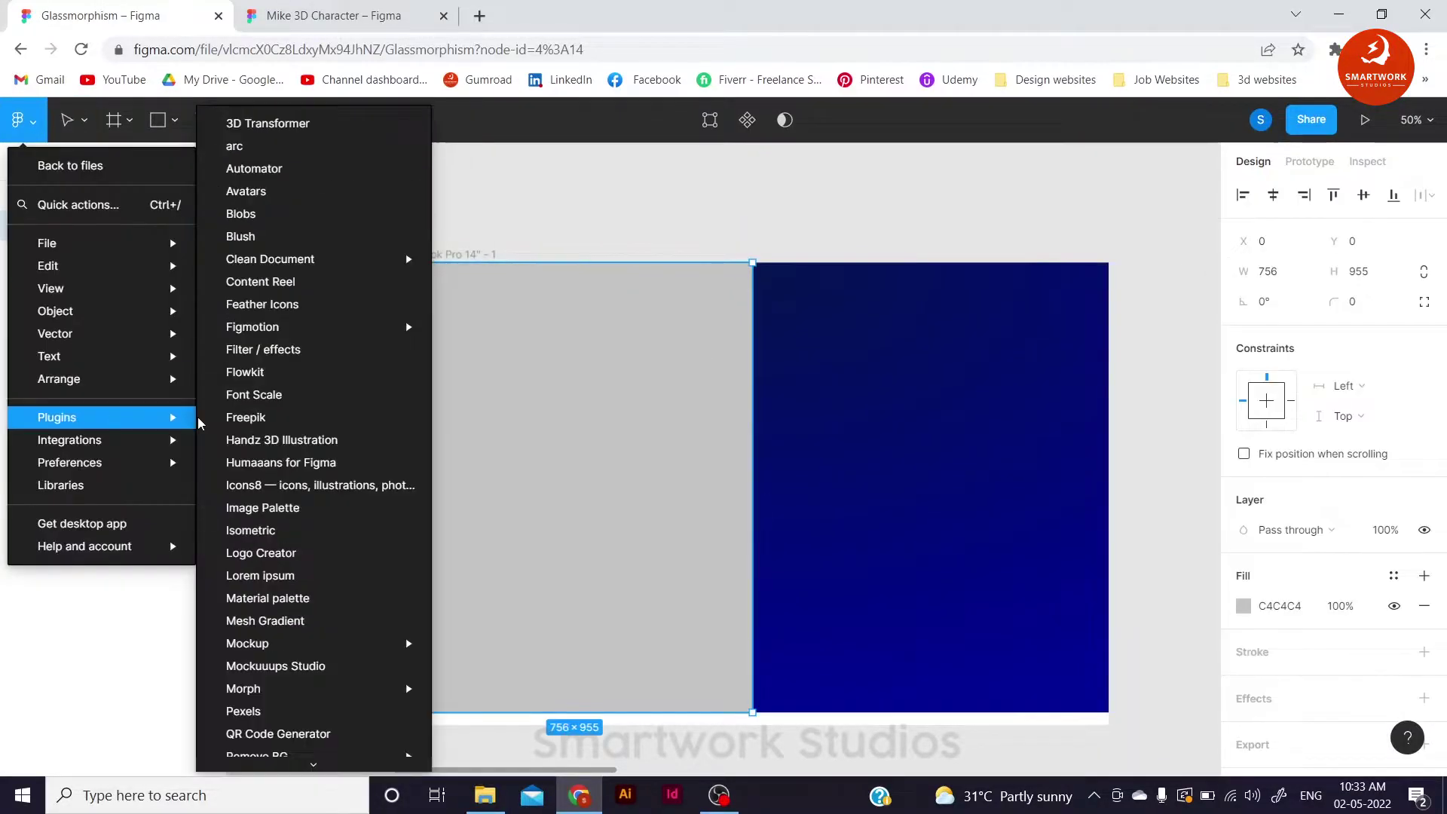
click(354, 688)
drag(1221, 513, 1184, 513)
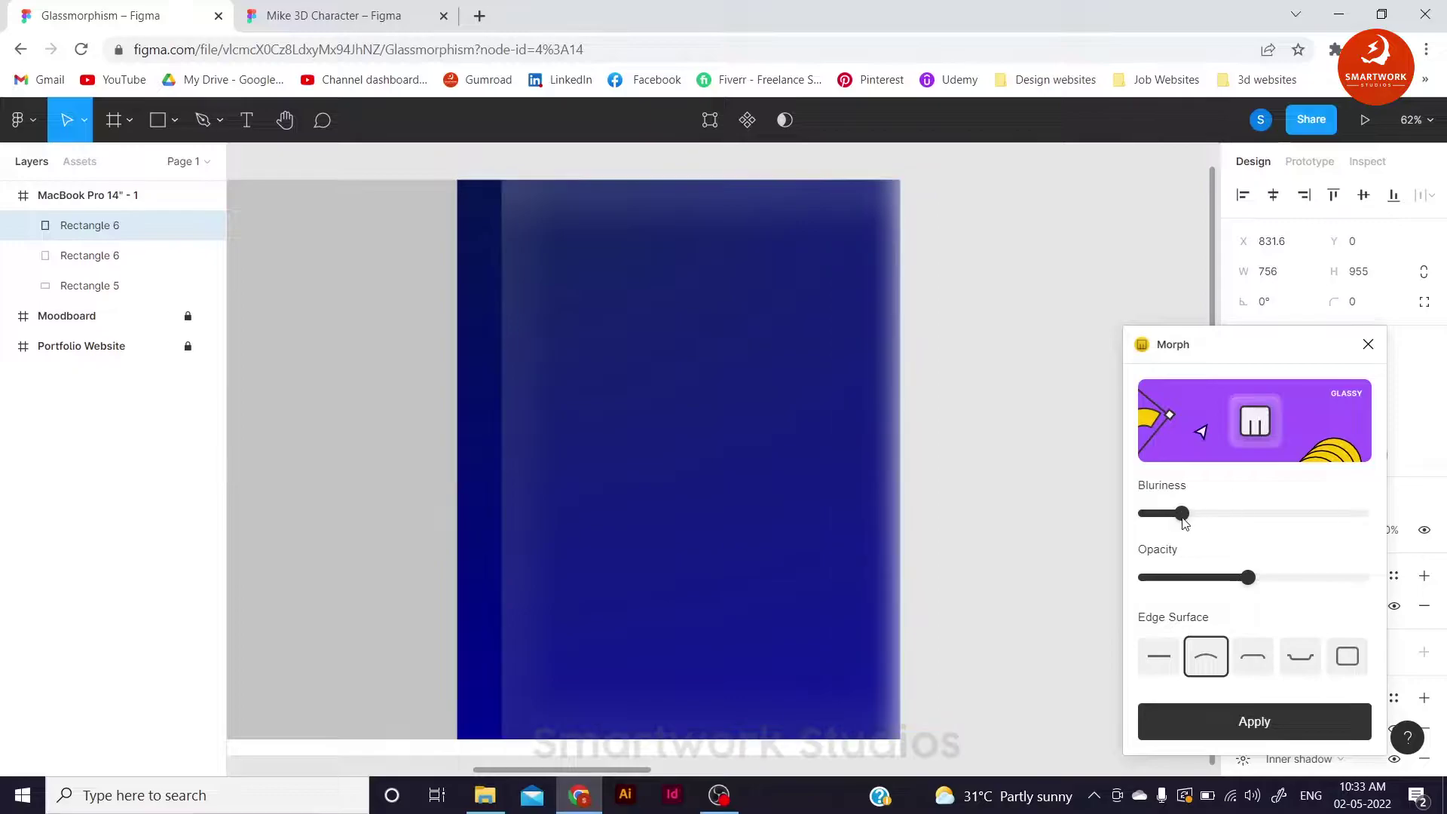
click(1263, 722)
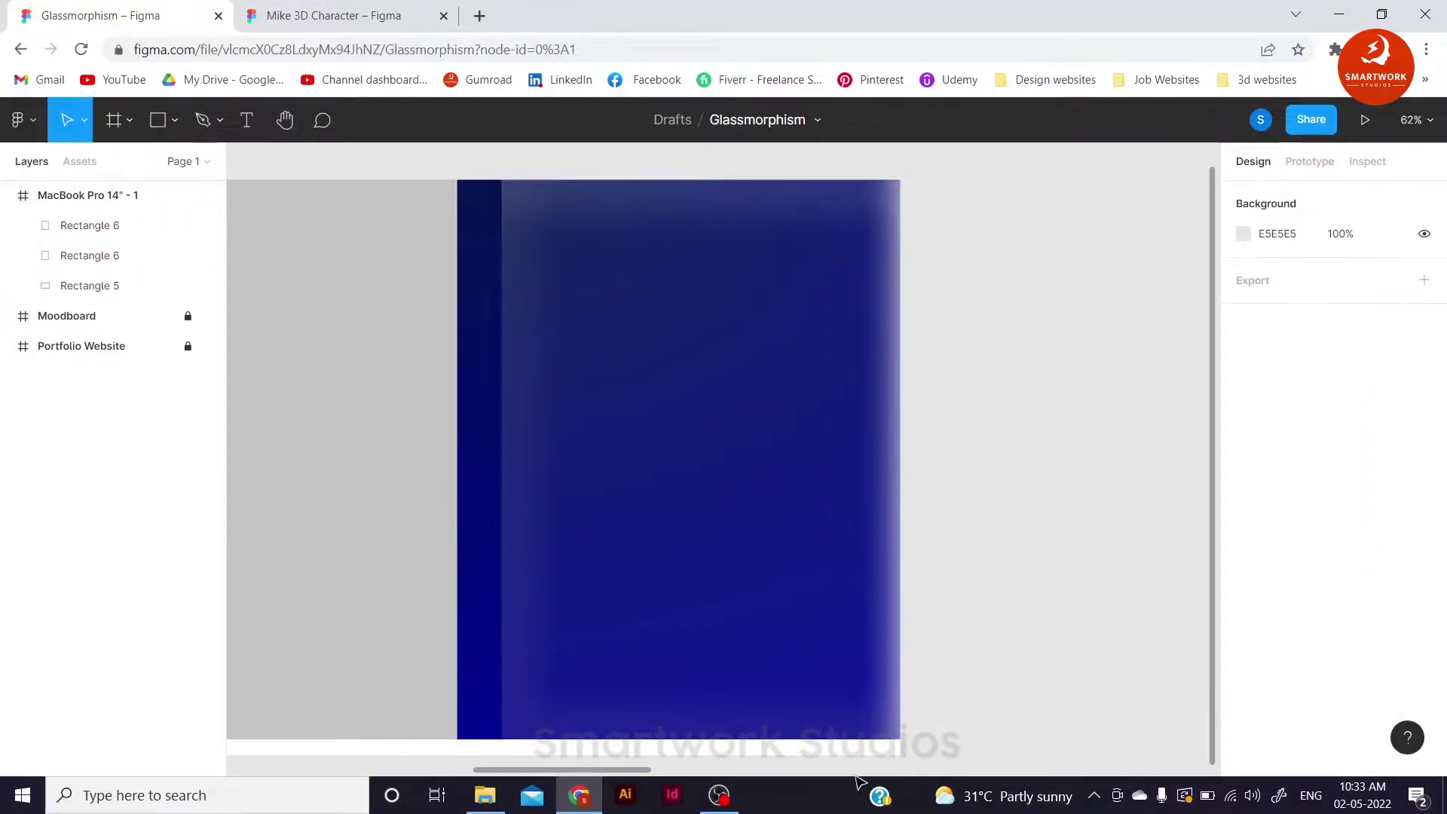
mouse_move(487, 546)
mouse_down()
mouse_move(388, 521)
mouse_move(230, 520)
mouse_up()
Step: Add the Mike James logo with yellow DFF651 'Mike' and light About, My Portfolio, Contact links
key(Escape)
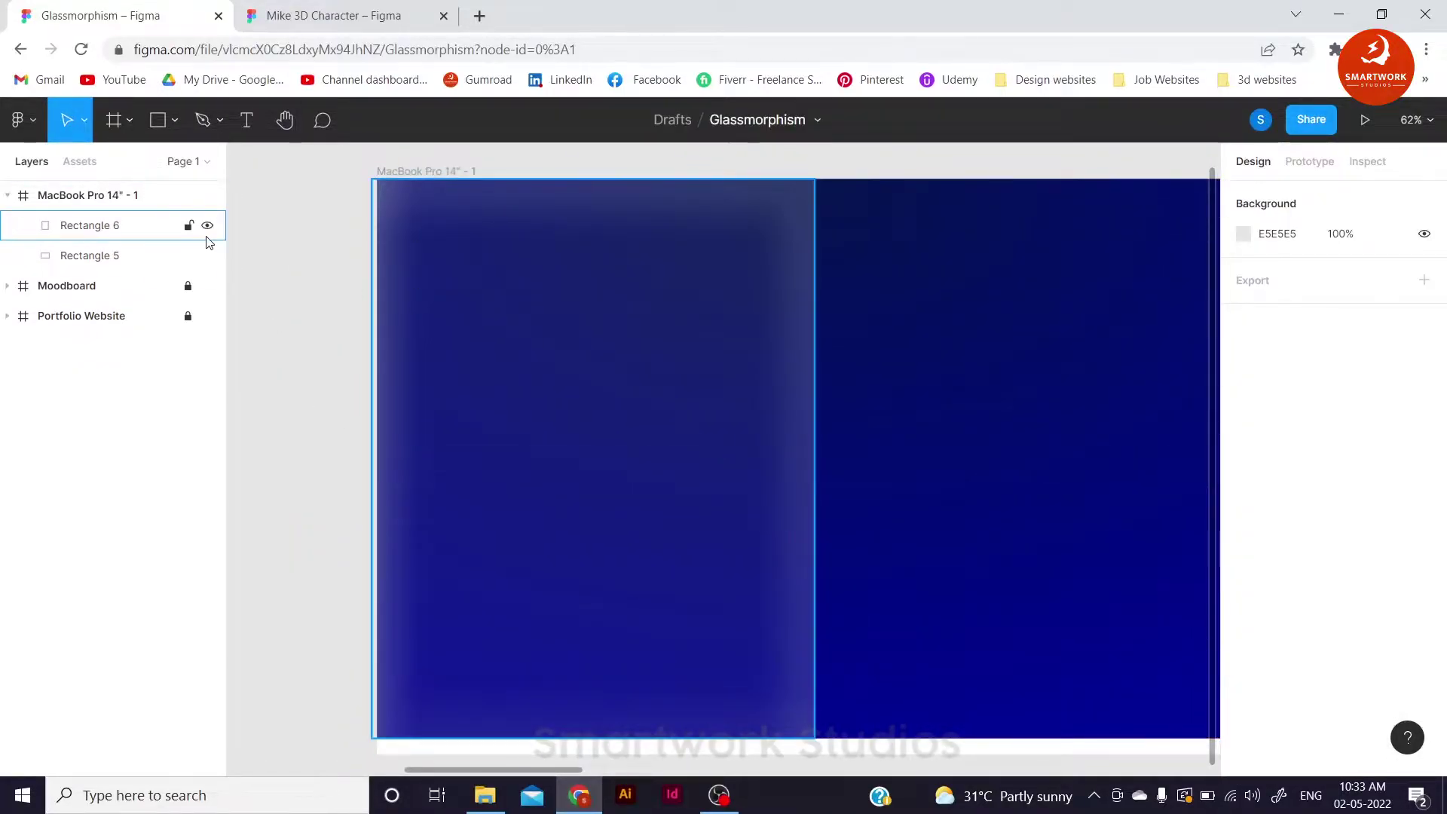
key(t)
click(578, 287)
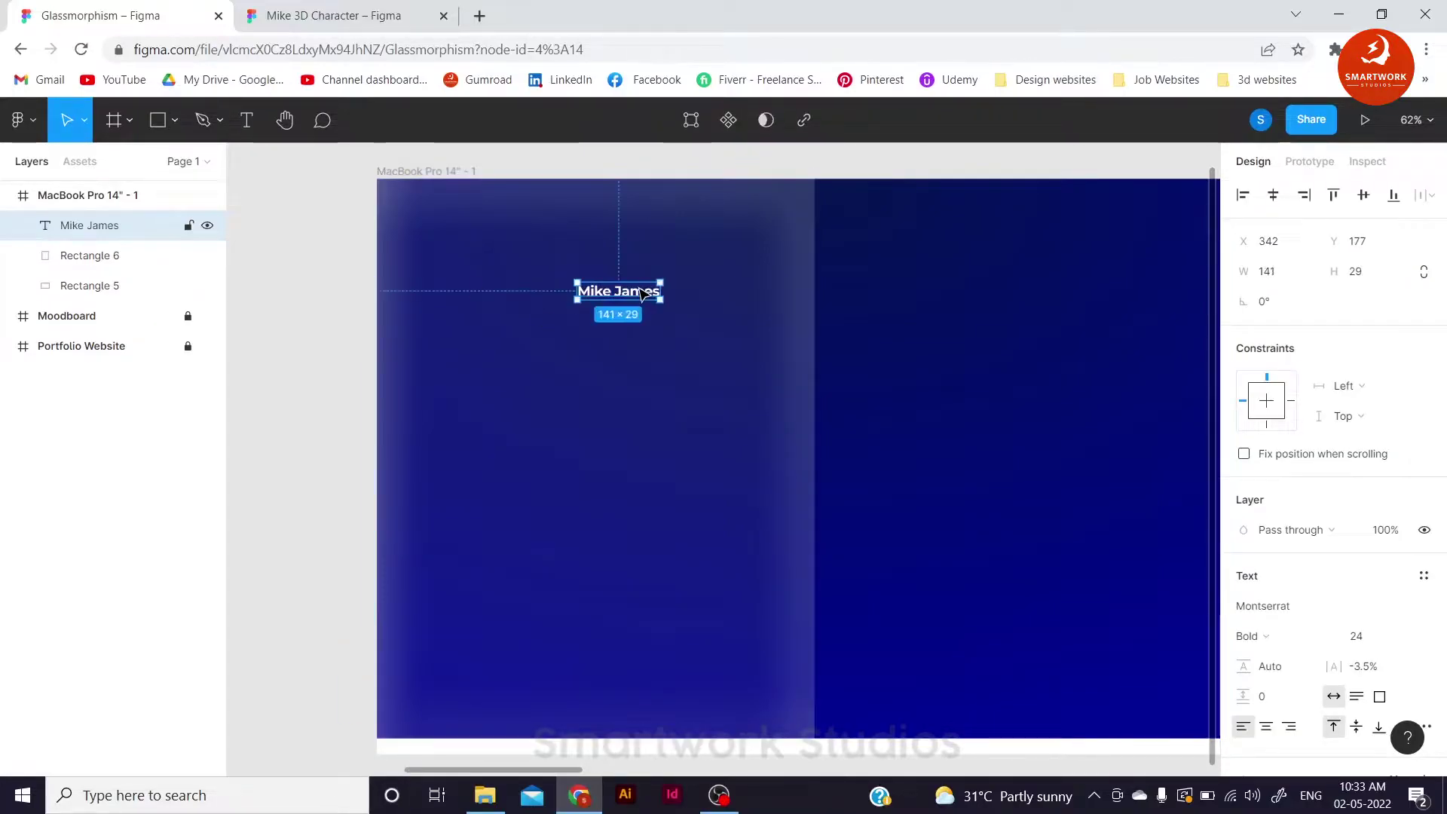
click(323, 204)
mouse_move(641, 294)
mouse_down()
mouse_move(463, 204)
mouse_move(681, 205)
mouse_up()
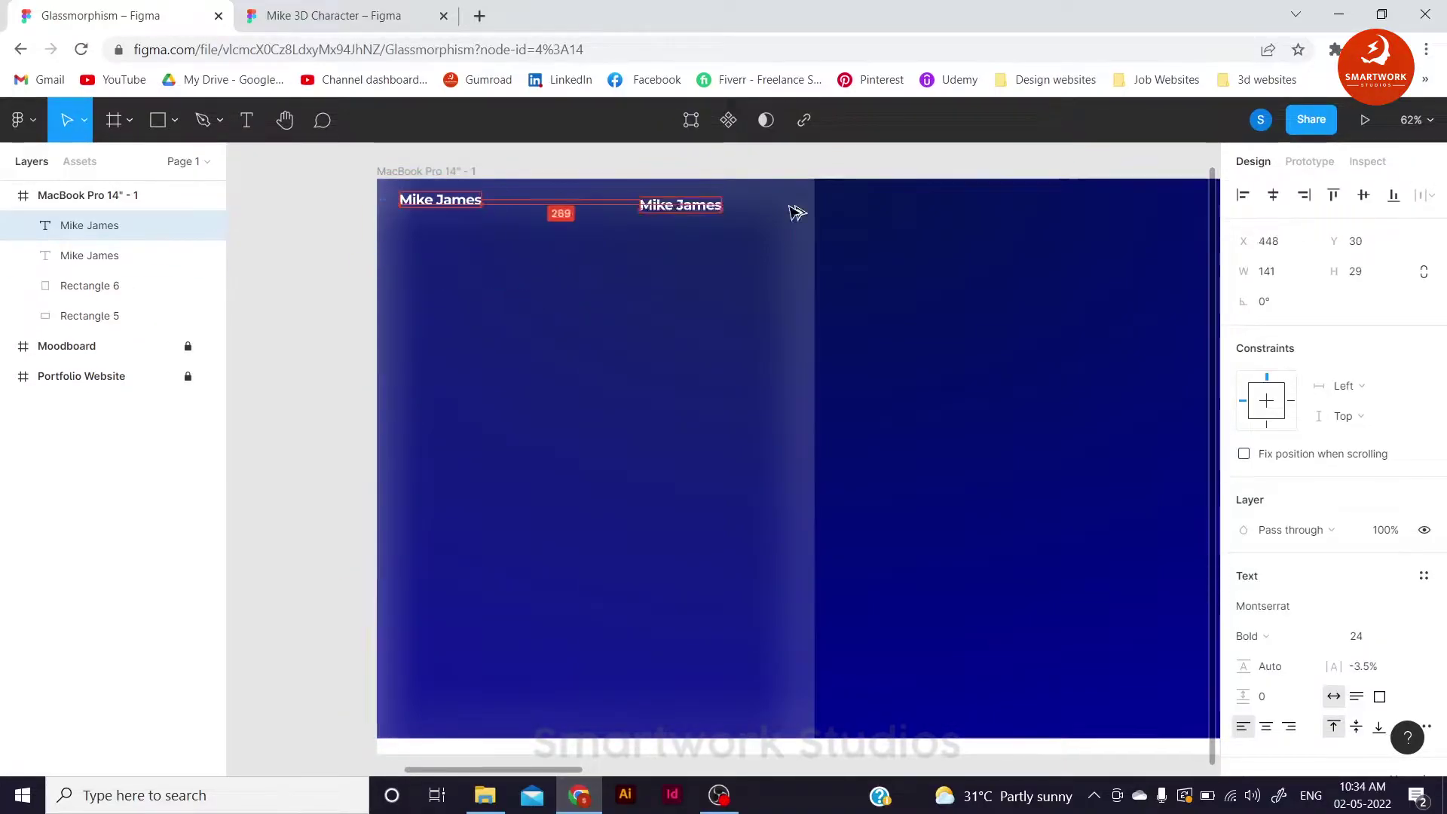
click(1305, 646)
click(1282, 441)
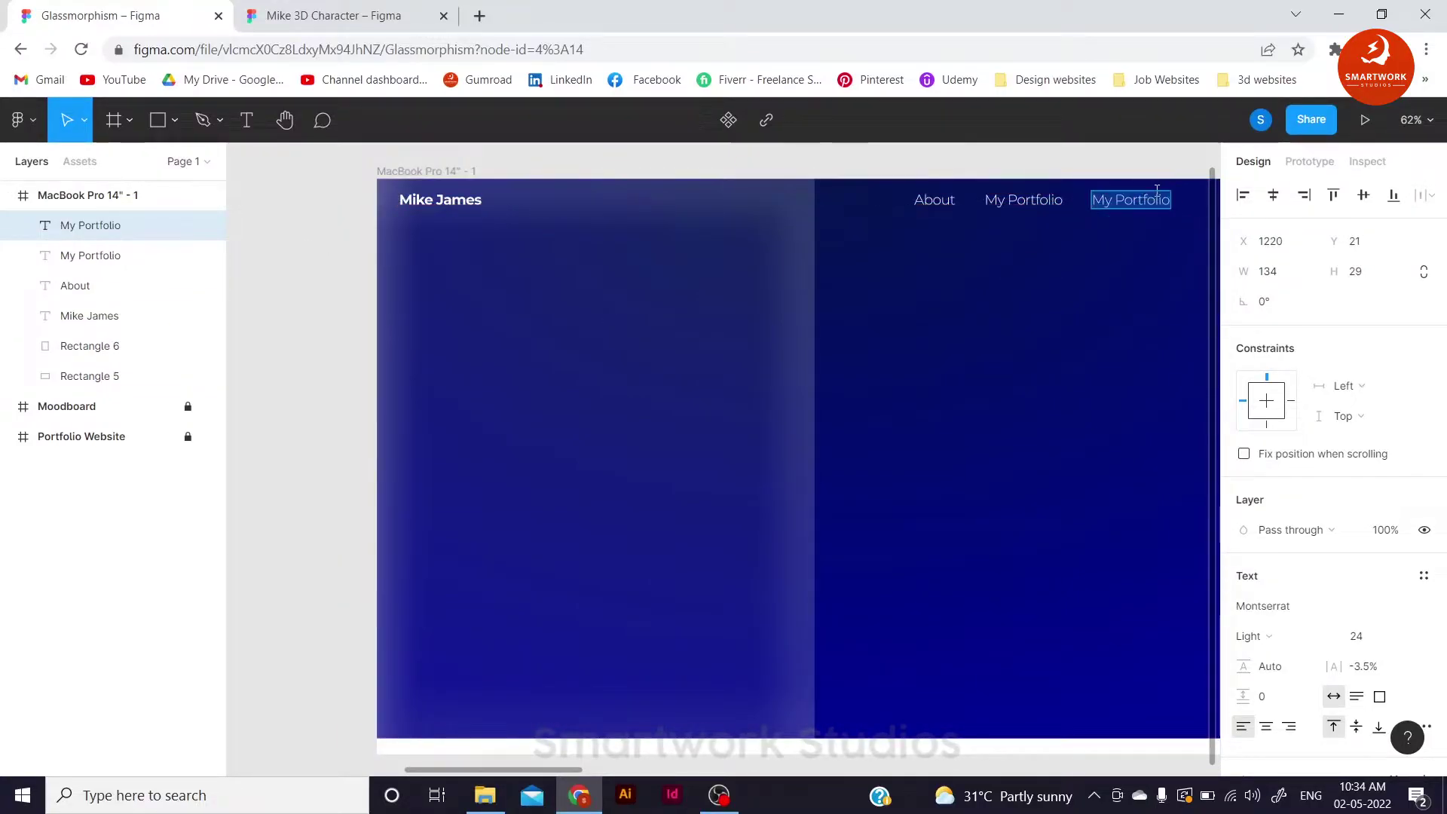
text(Contact)
click(354, 313)
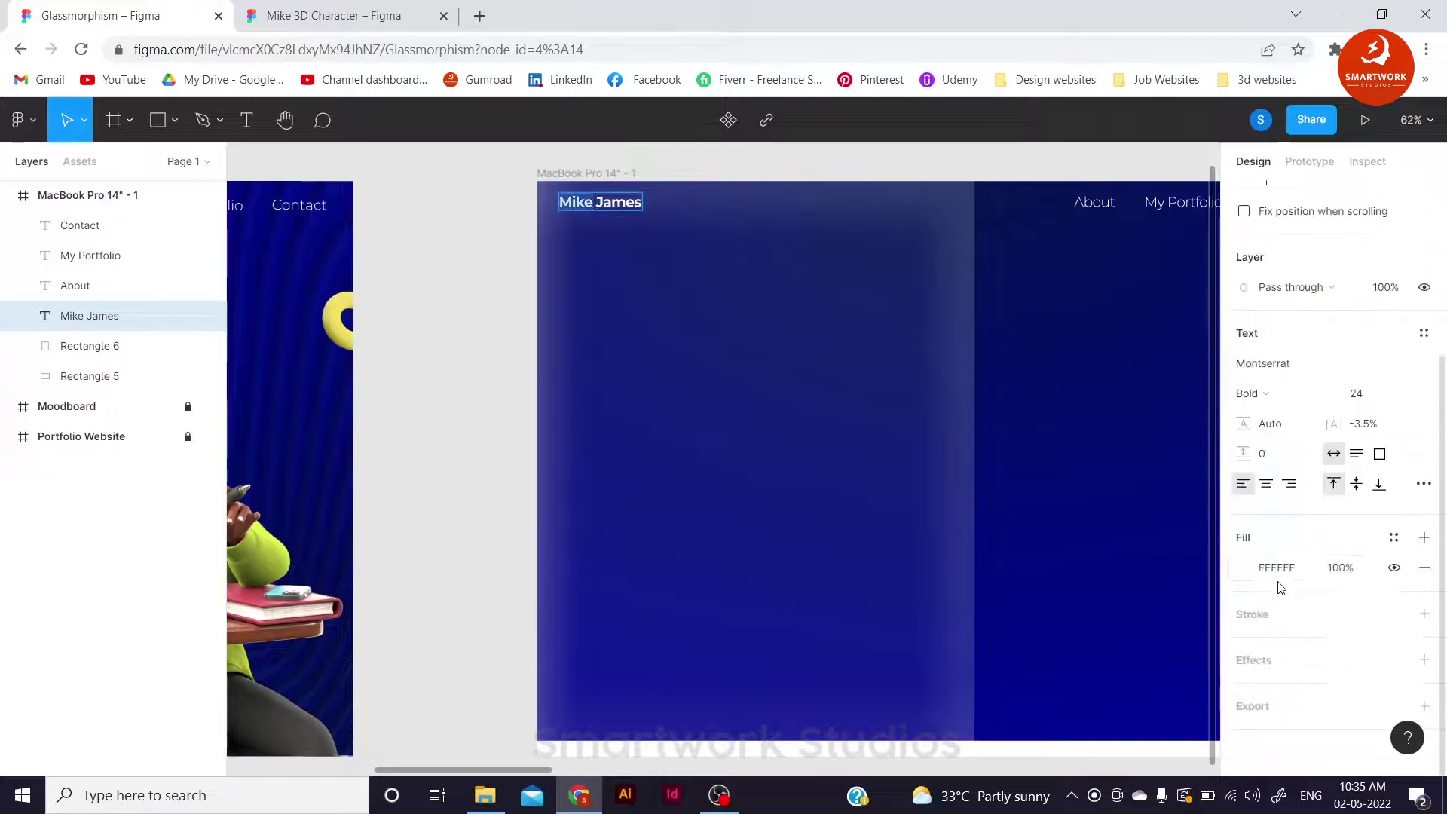
click(1245, 567)
click(1021, 685)
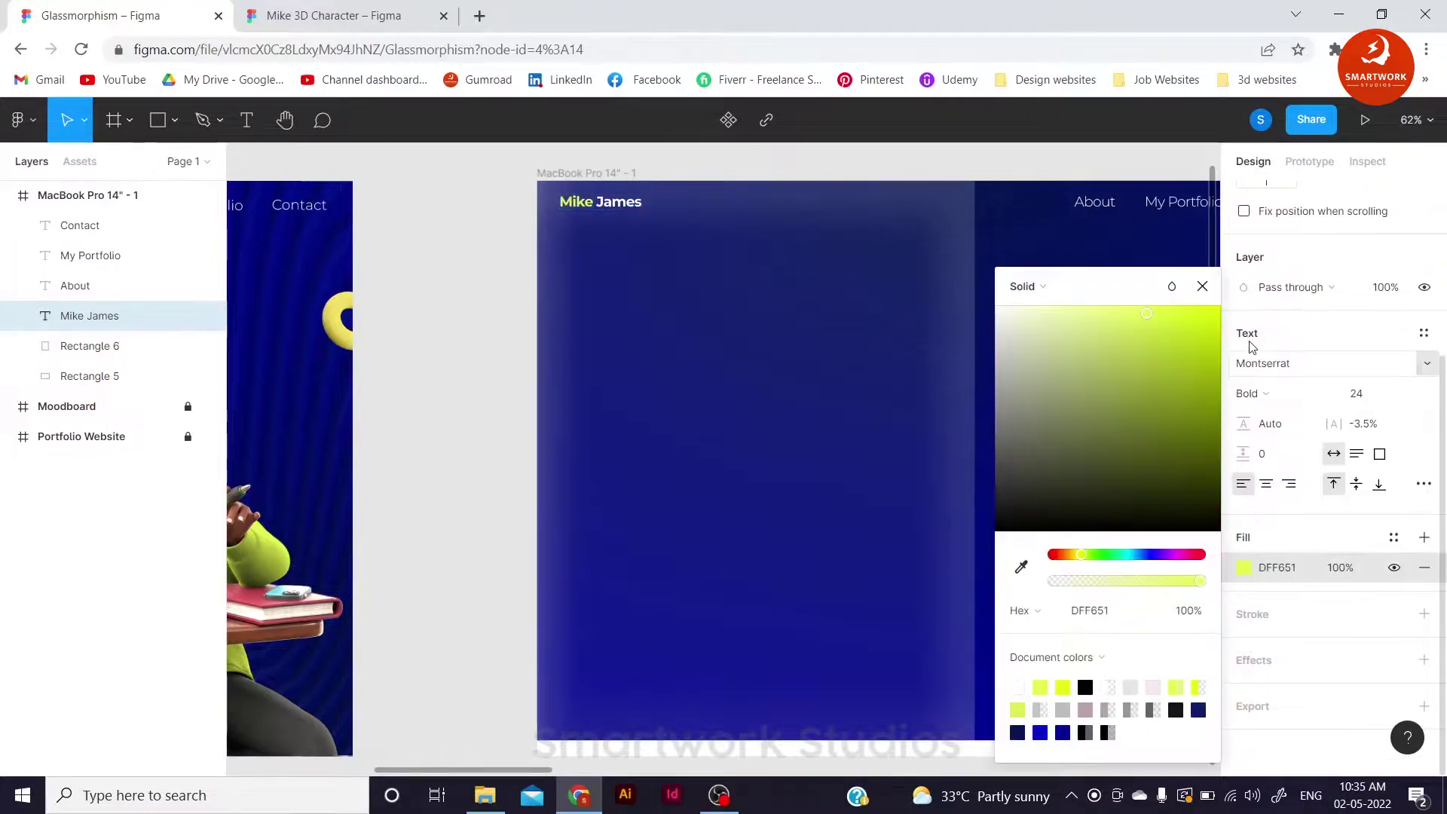
key(Escape)
Step: Add the 'Hello, This is Mike James' heading with light 'Hello,' and bold 'Mike James'
key(t)
click(726, 370)
text(Hello ,)
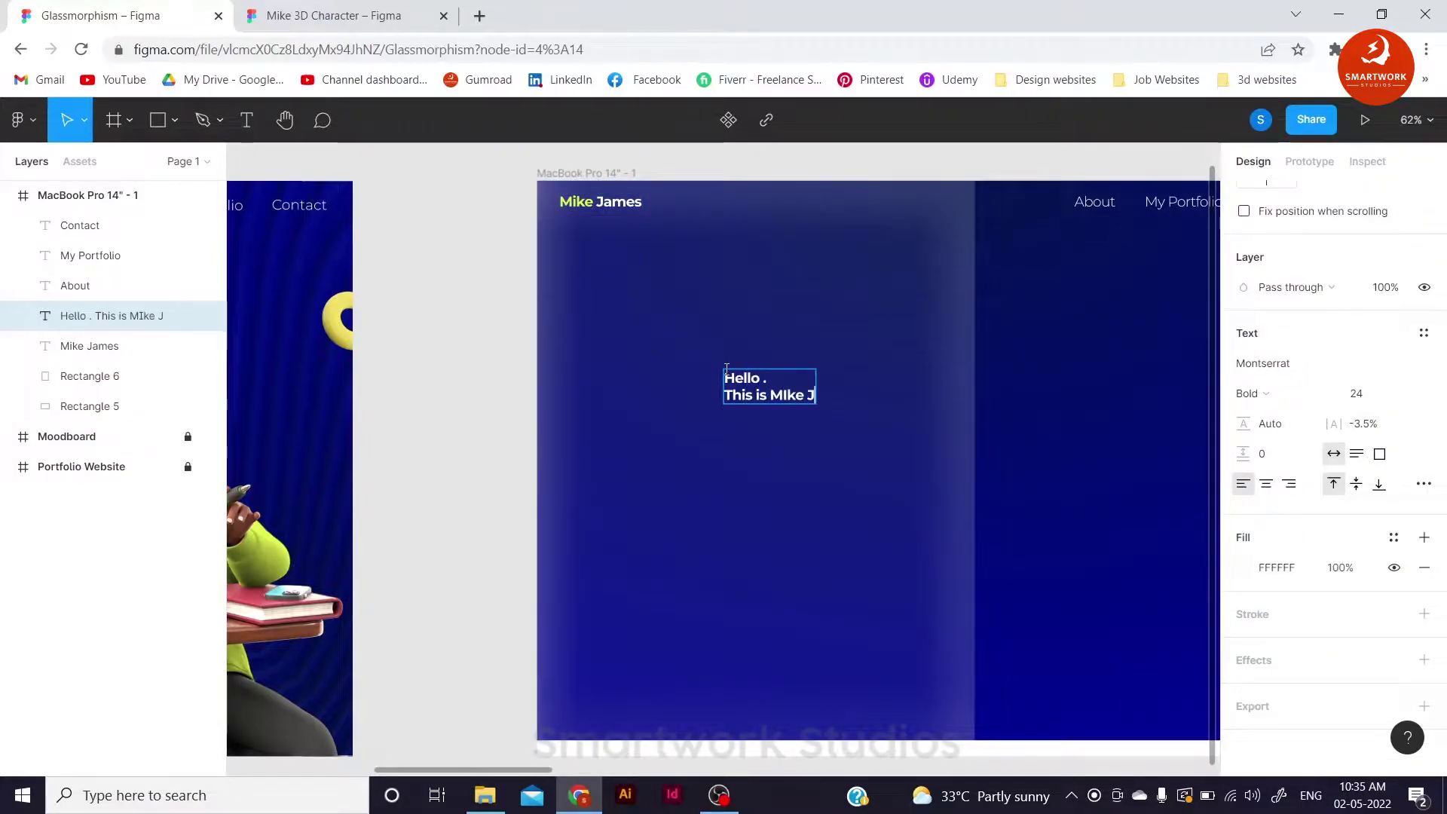
click(1251, 394)
click(1278, 301)
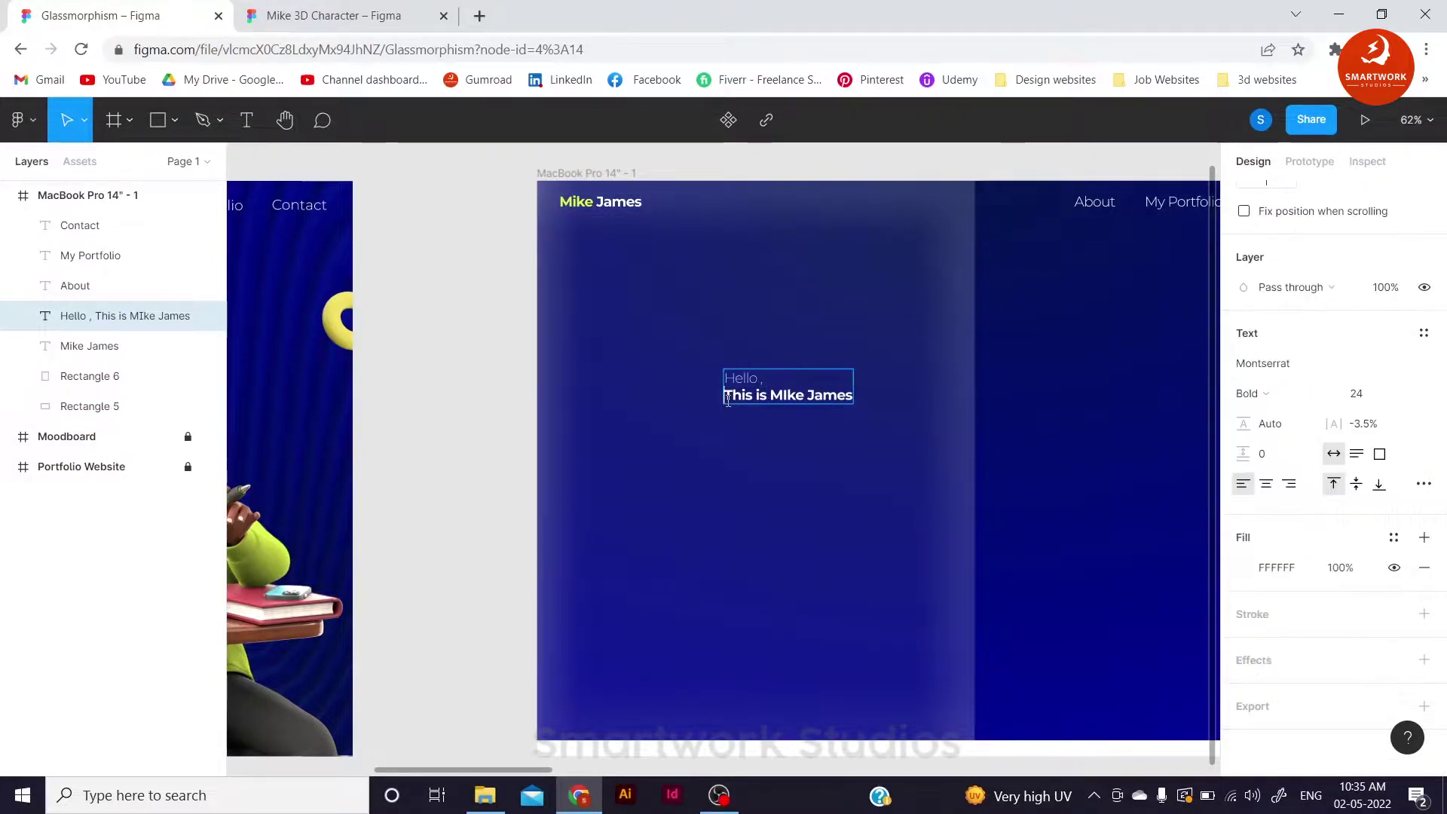
drag(725, 396, 764, 395)
click(1251, 394)
click(1278, 323)
key(Escape)
Step: Set the heading font size to 96 and start a subtitle text box below it
click(1357, 393)
click(1320, 462)
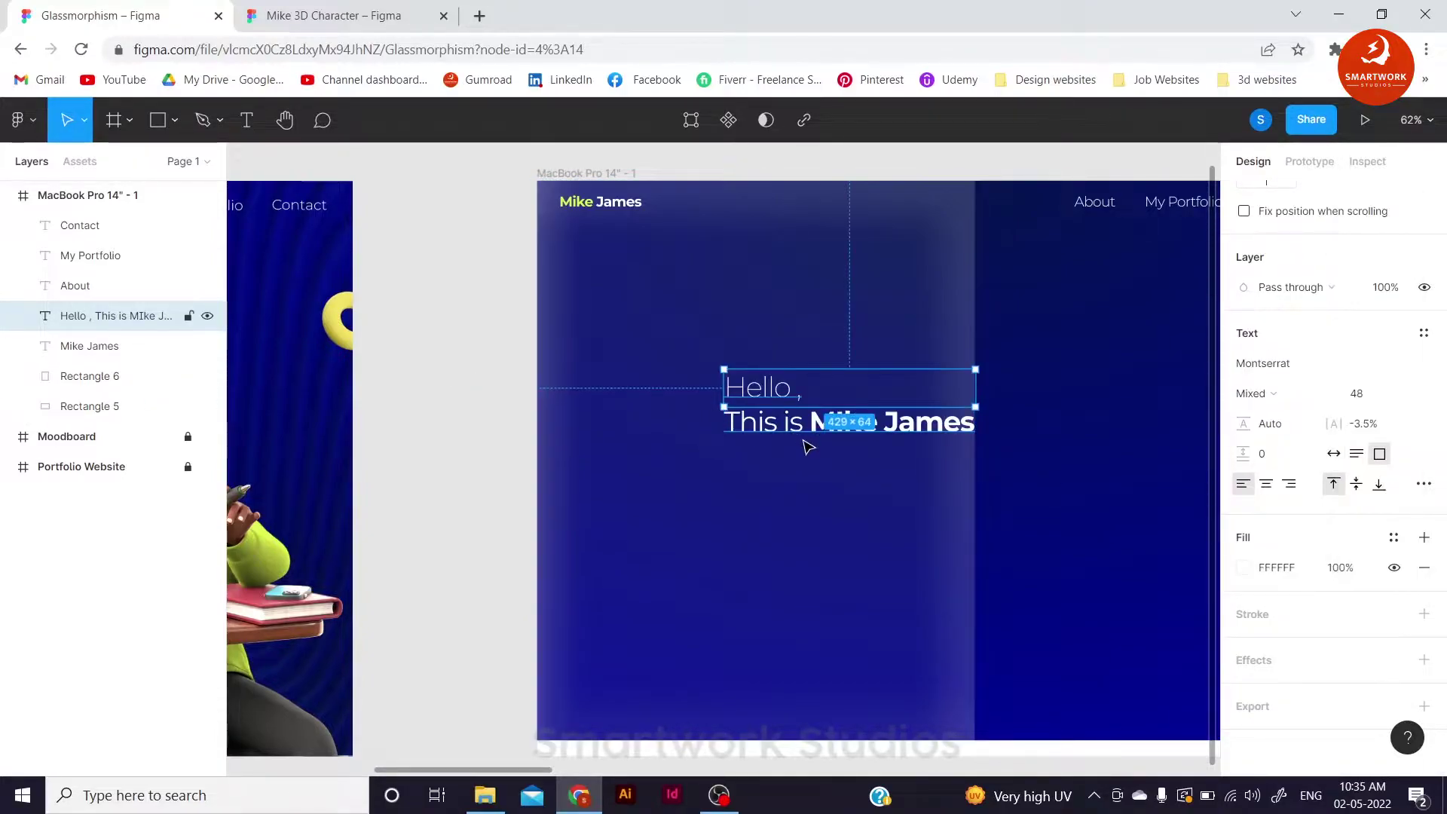
text(i)
click(1357, 393)
click(1319, 475)
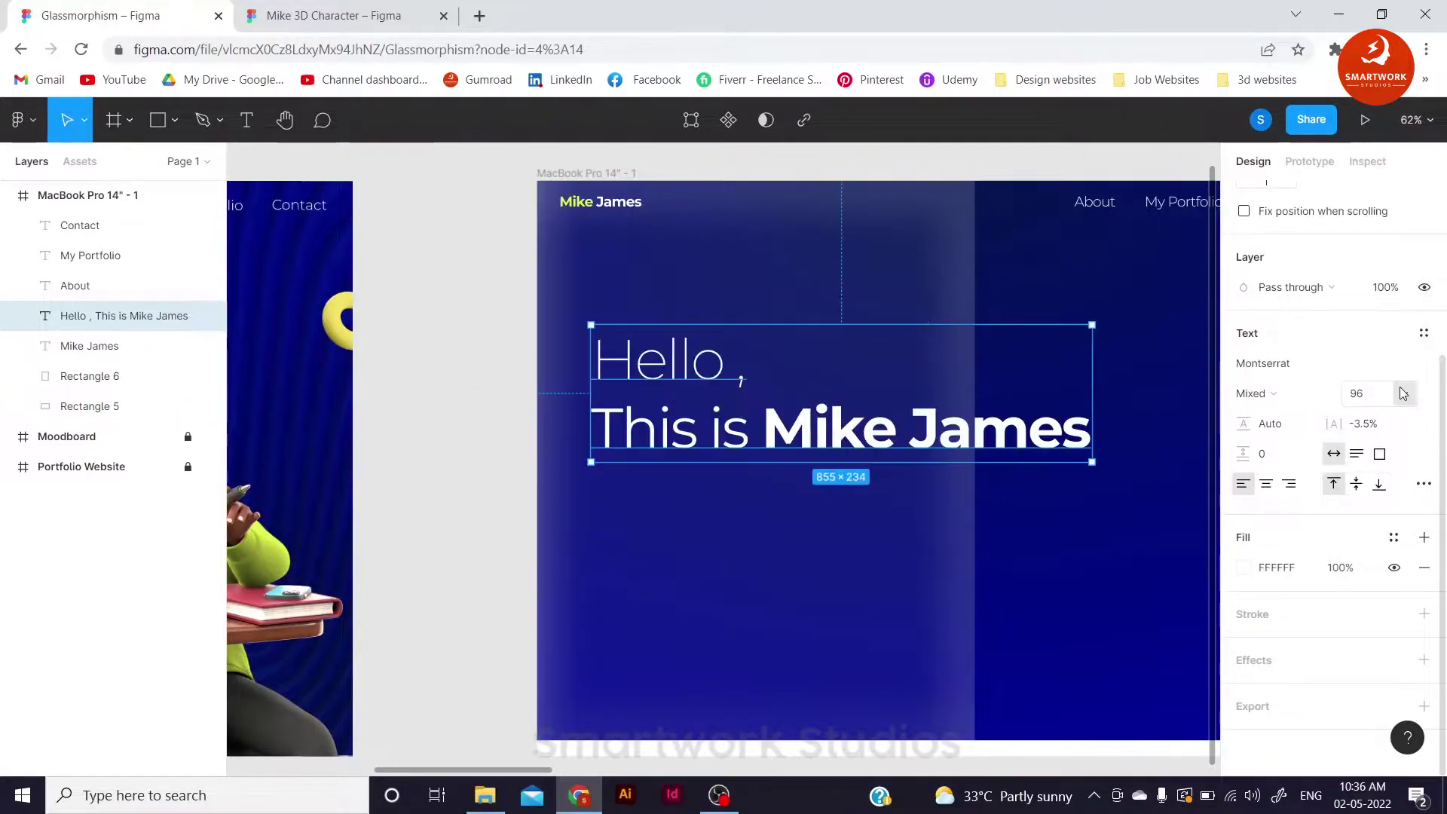
key(t)
click(776, 438)
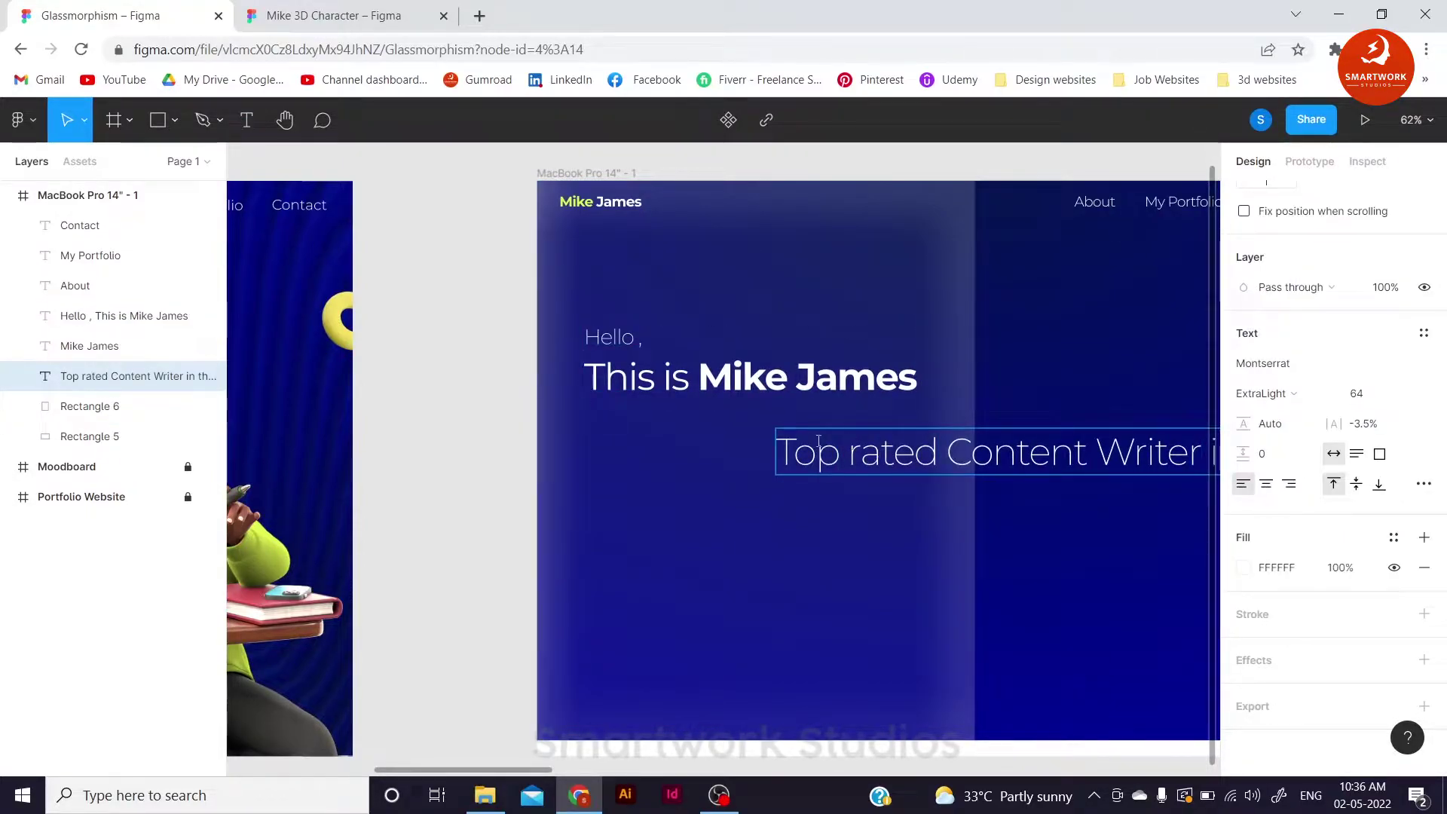
Step: Place the 'Top rated Content Writer' subtitle under the heading at size 24, with 'Content Writer' in yellow
key(Escape)
drag(819, 451, 600, 451)
click(1357, 393)
click(1320, 307)
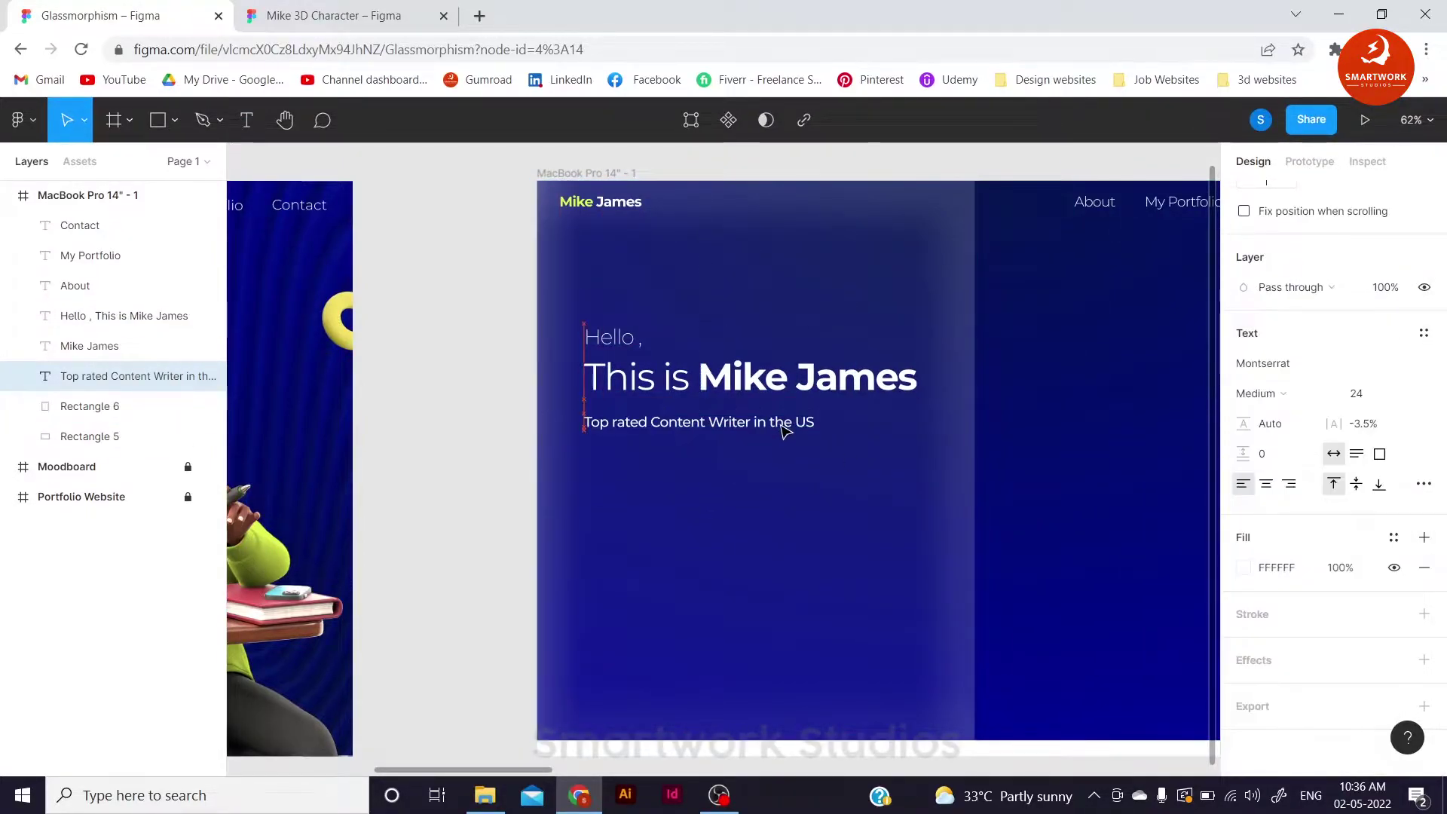
drag(750, 422, 651, 423)
click(1244, 568)
click(1041, 681)
key(Escape)
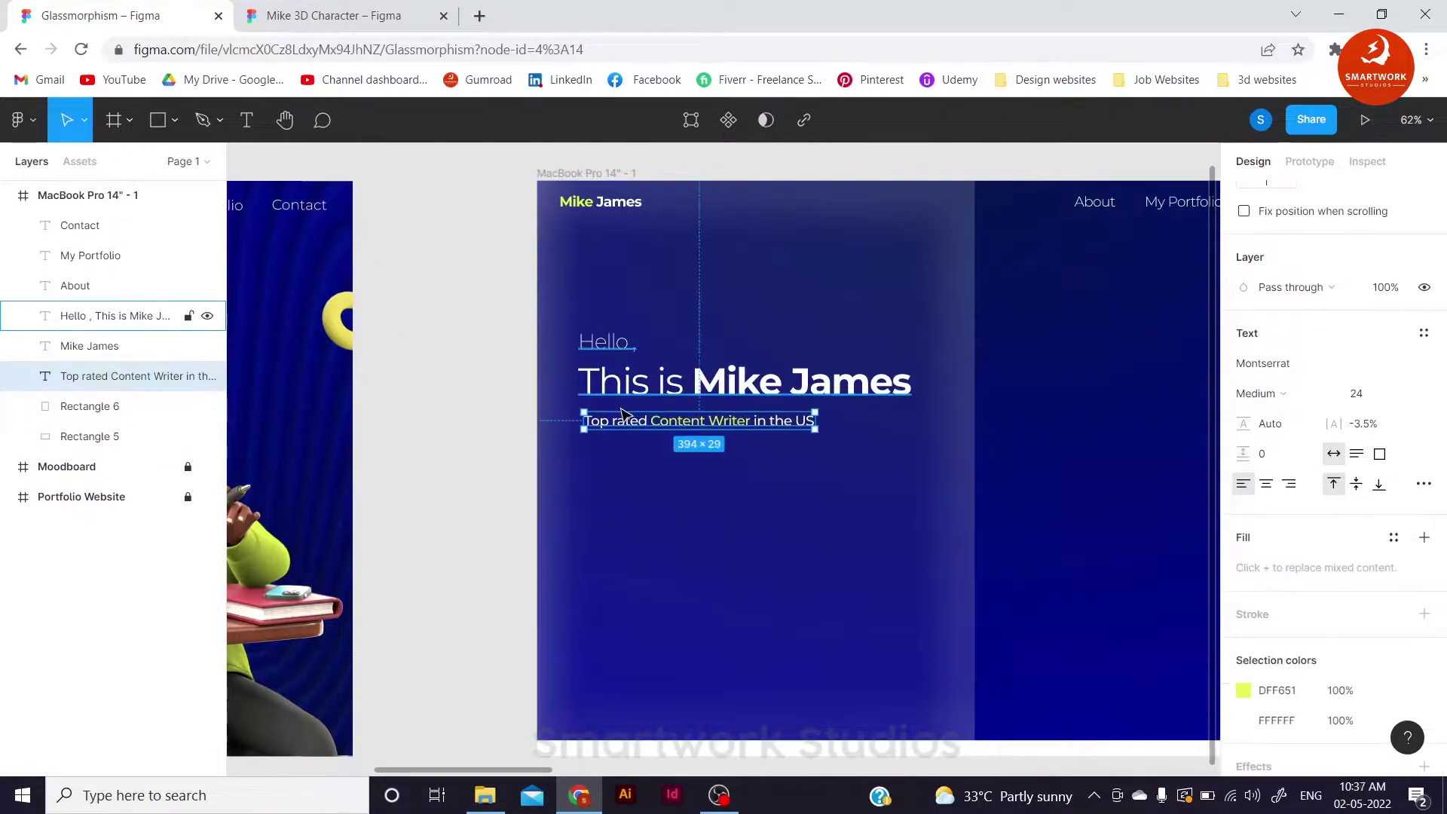
Step: Add a small yellow dot with a 'Creative' label, then duplicate both to the right
key(Escape)
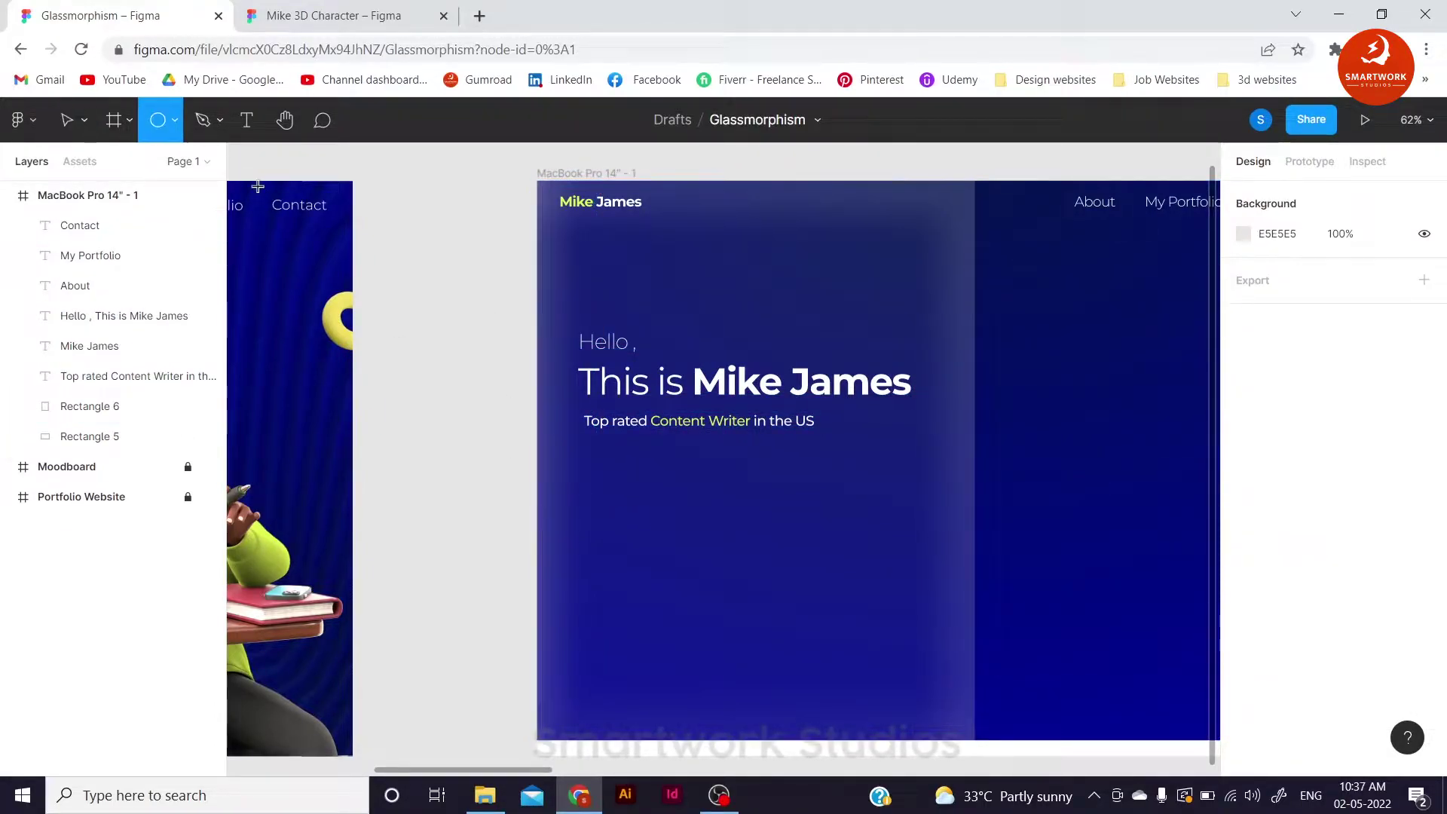
drag(584, 446, 591, 452)
key(Escape)
click(651, 494)
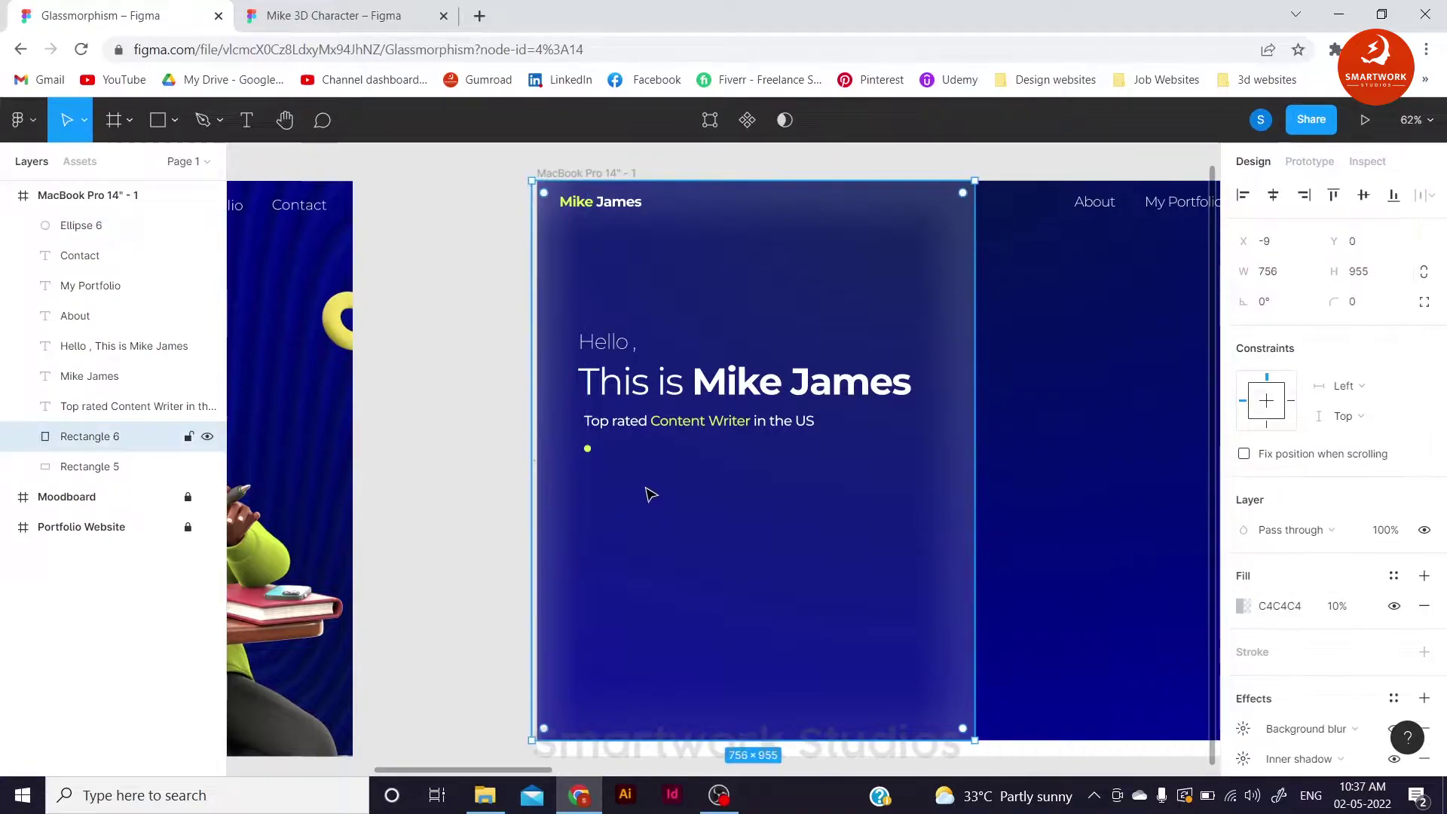
key(t)
click(647, 451)
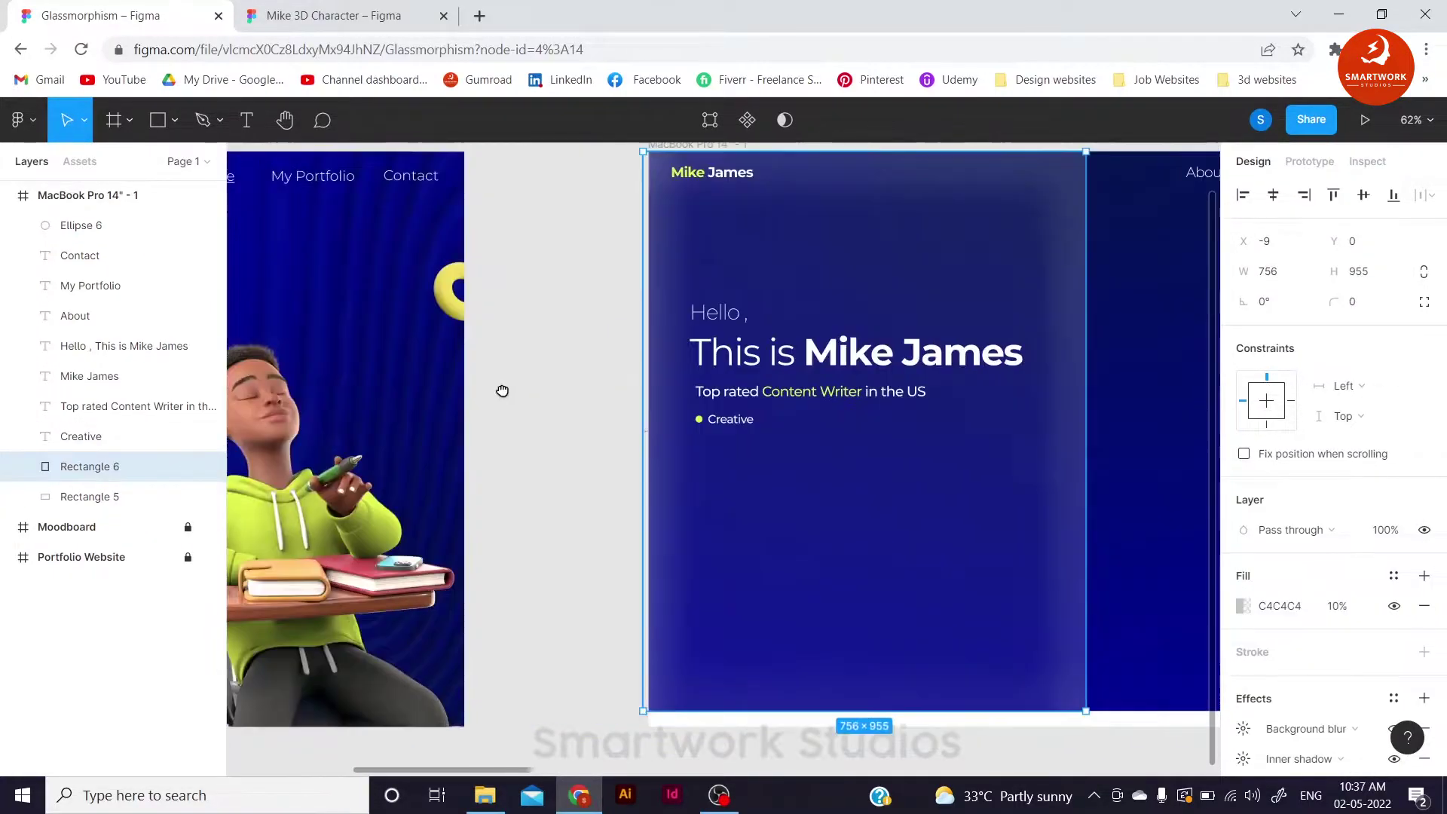
click(1244, 606)
shift+click(633, 446)
drag(633, 446, 818, 450)
Step: Relabel the copies 'Trusted' and 'result - oriented', and begin the 'Hire me' line below
double_click(733, 449)
key(BackSpace)
double_click(804, 445)
text(real)
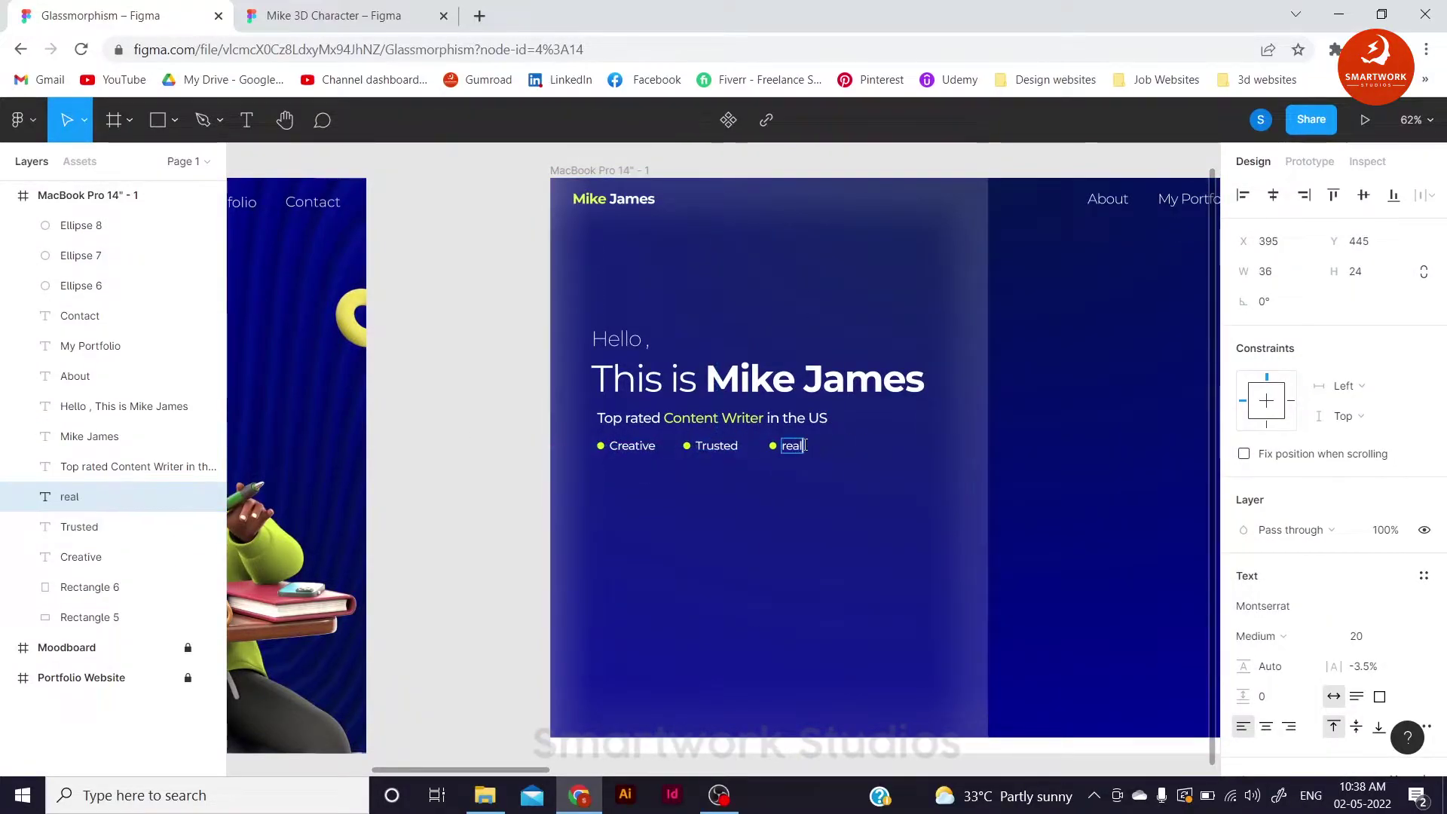
click(669, 500)
text(tHi)
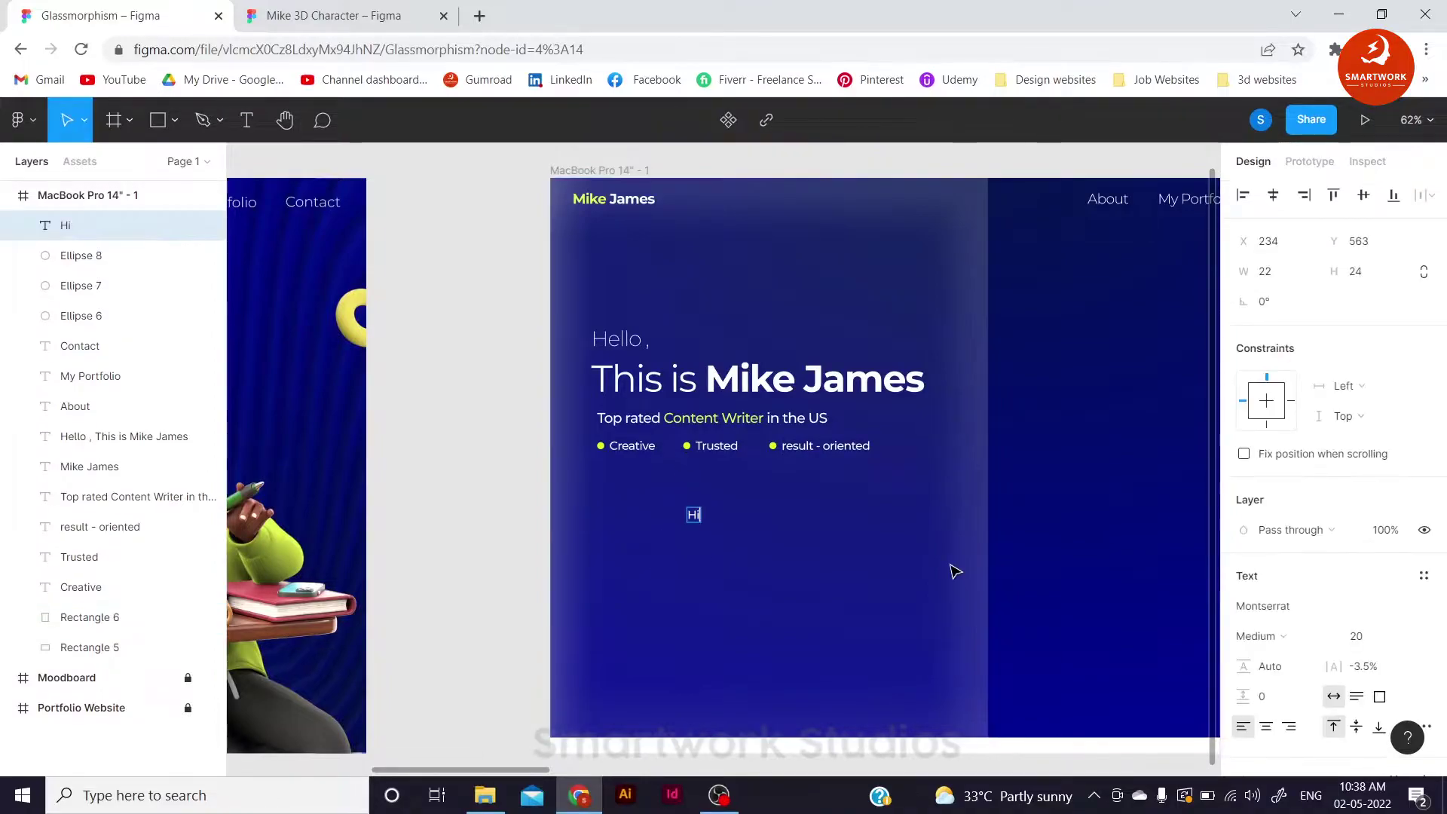
text(re me)
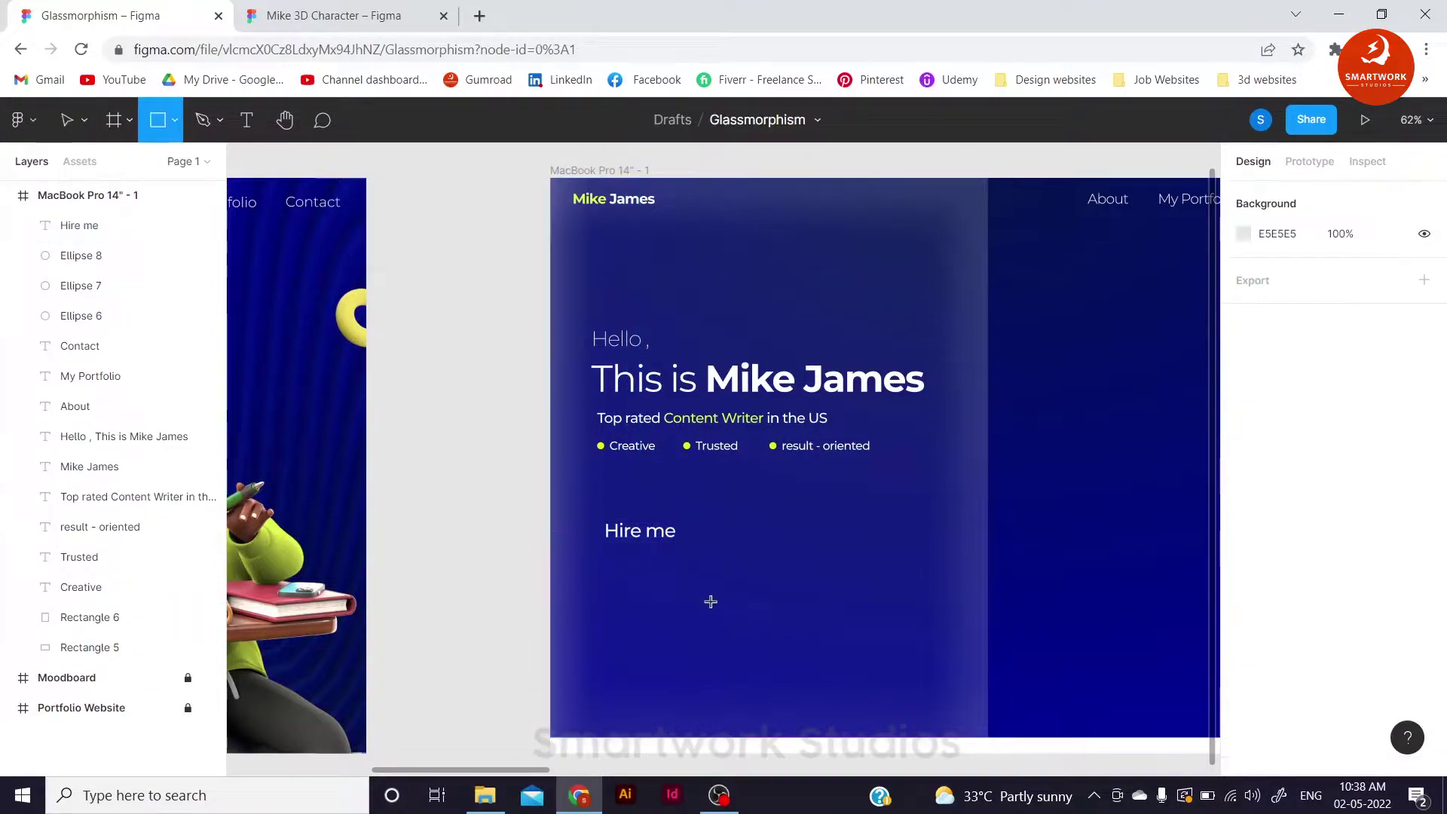
Step: Put a 210-wide yellow DFF651 rectangle behind 'Hire me' and make the text dark navy
drag(592, 509, 687, 558)
click(1244, 607)
click(1051, 686)
click(1284, 315)
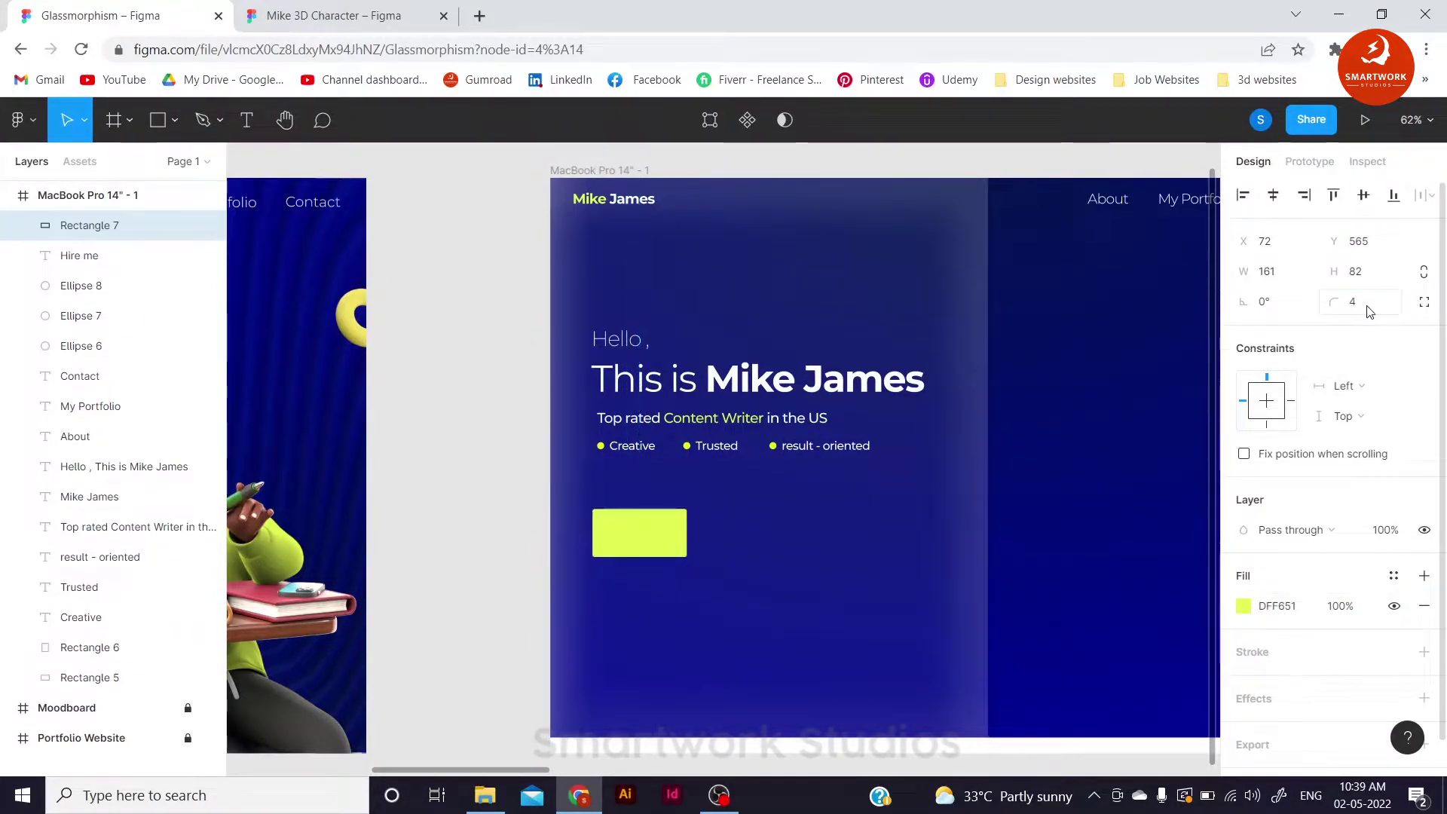
drag(702, 533, 716, 533)
key(ctrl+bracketleft)
key(ctrl+bracketleft)
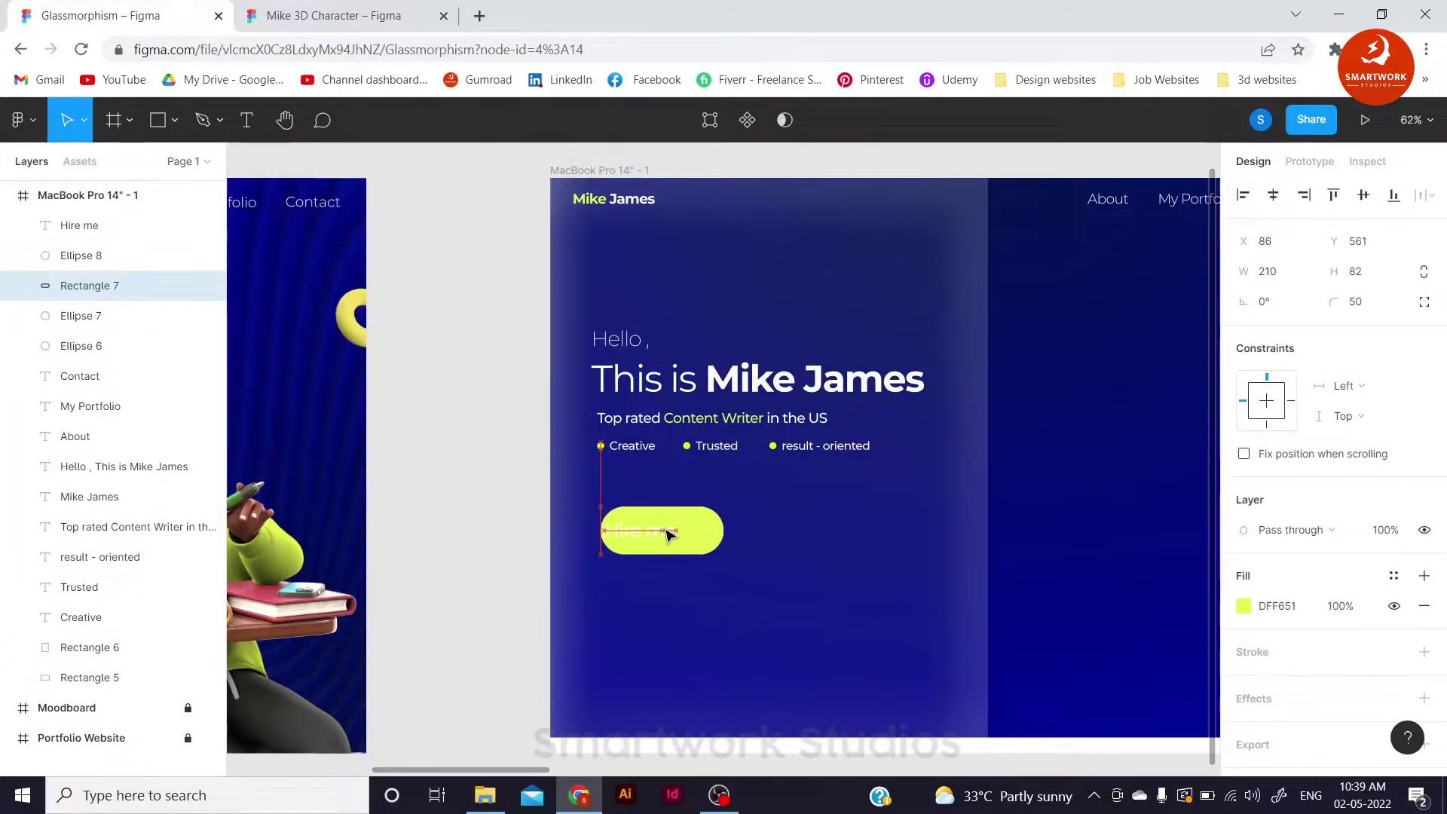
click(667, 533)
click(1244, 565)
click(1014, 683)
click(768, 515)
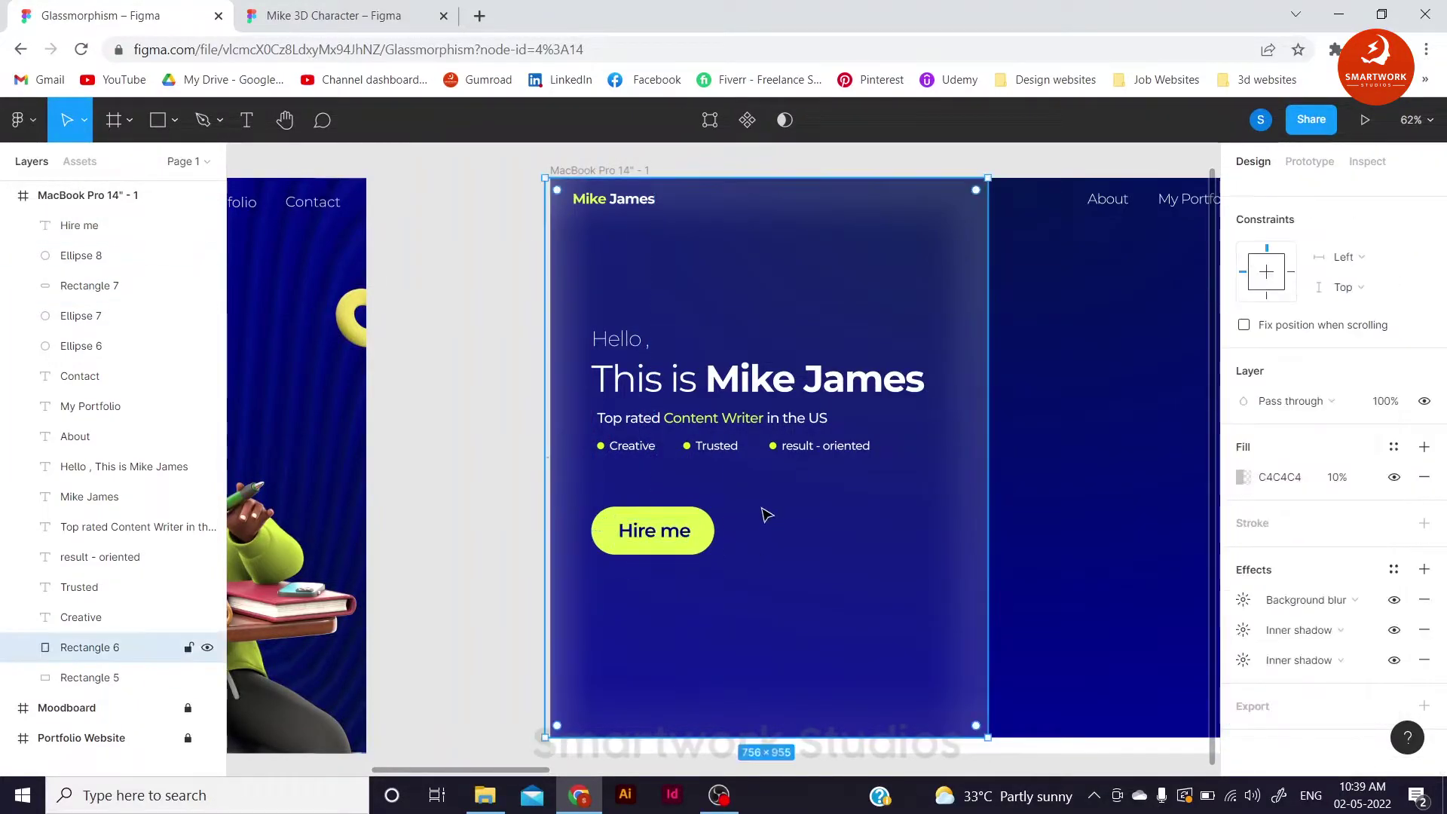
Step: Duplicate the button as a white-outlined 'See my Works' button with a white, lighter-weight label
drag(501, 384, 532, 387)
click(724, 537)
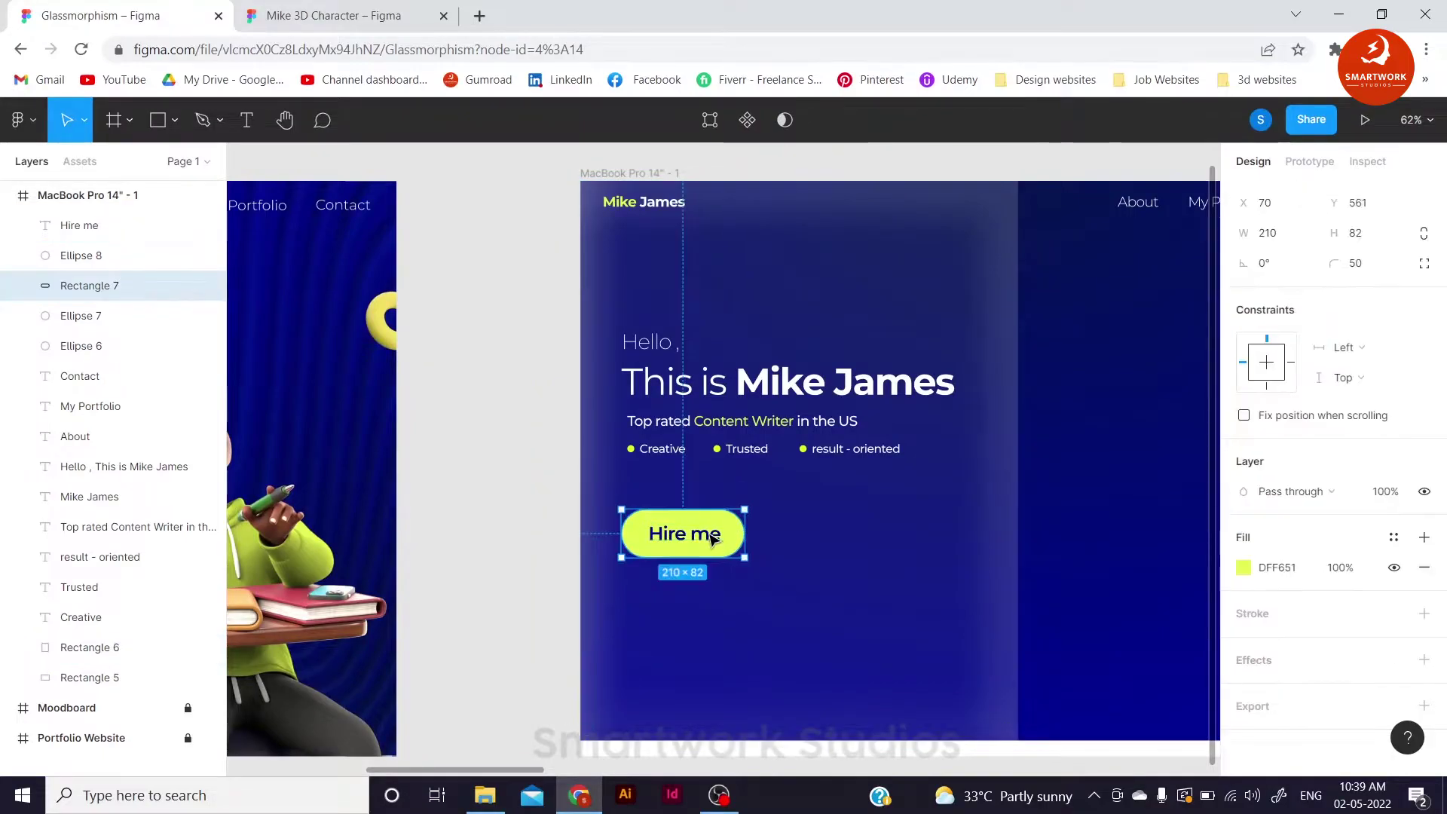
drag(741, 537, 897, 536)
click(1244, 642)
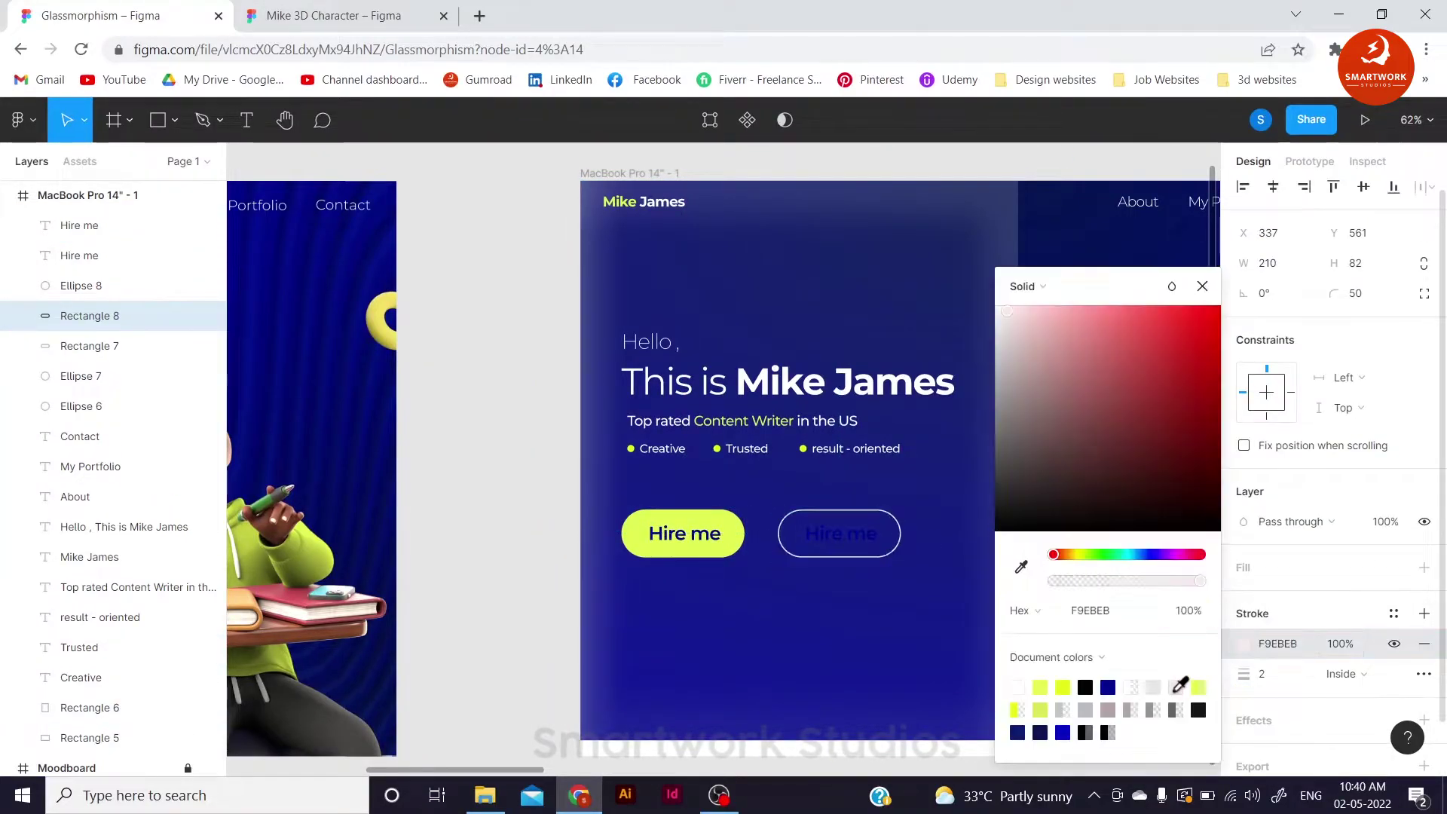
double_click(844, 534)
text(See my Works)
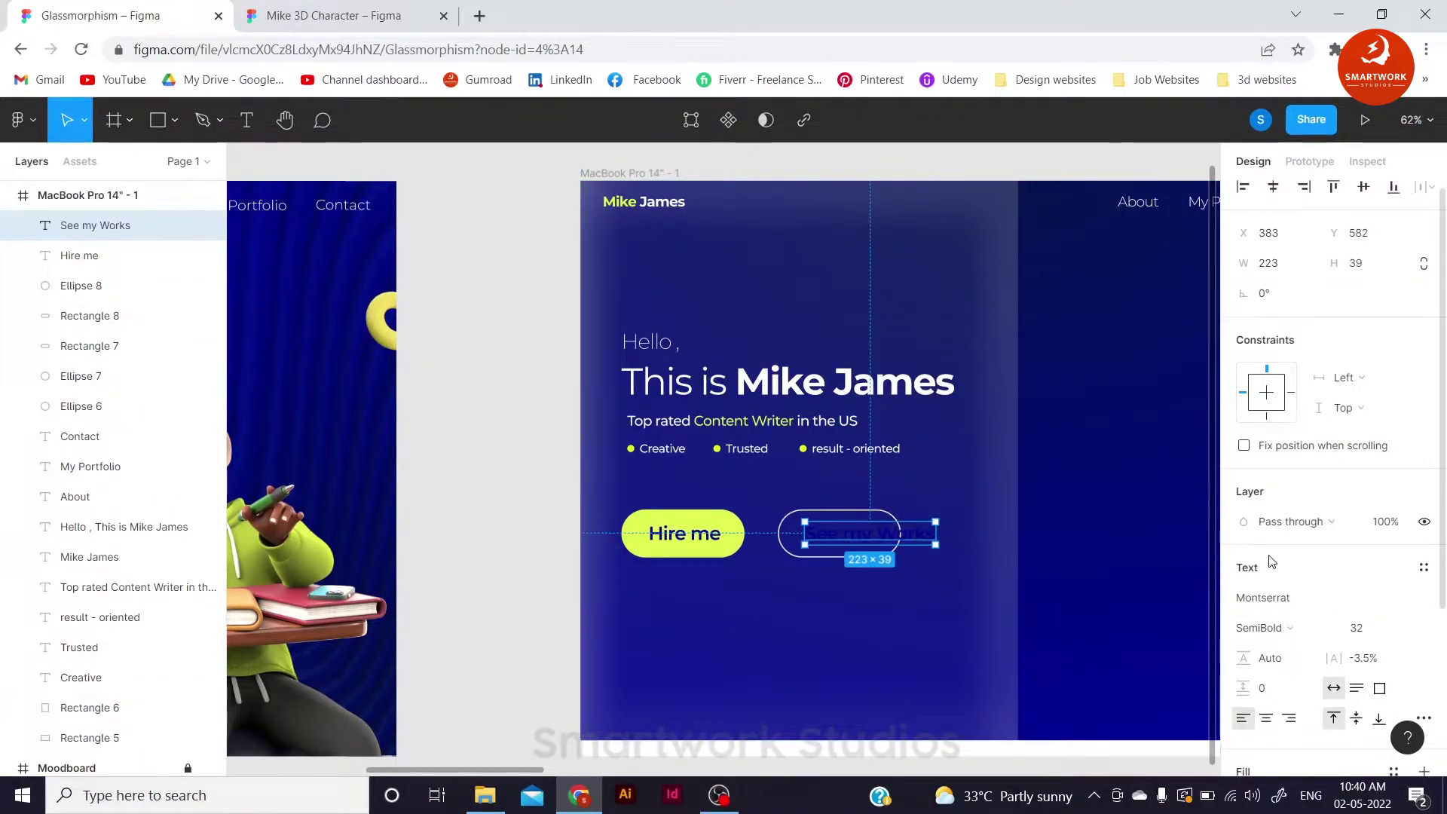
click(1244, 475)
click(784, 534)
click(868, 533)
click(1266, 392)
click(1015, 488)
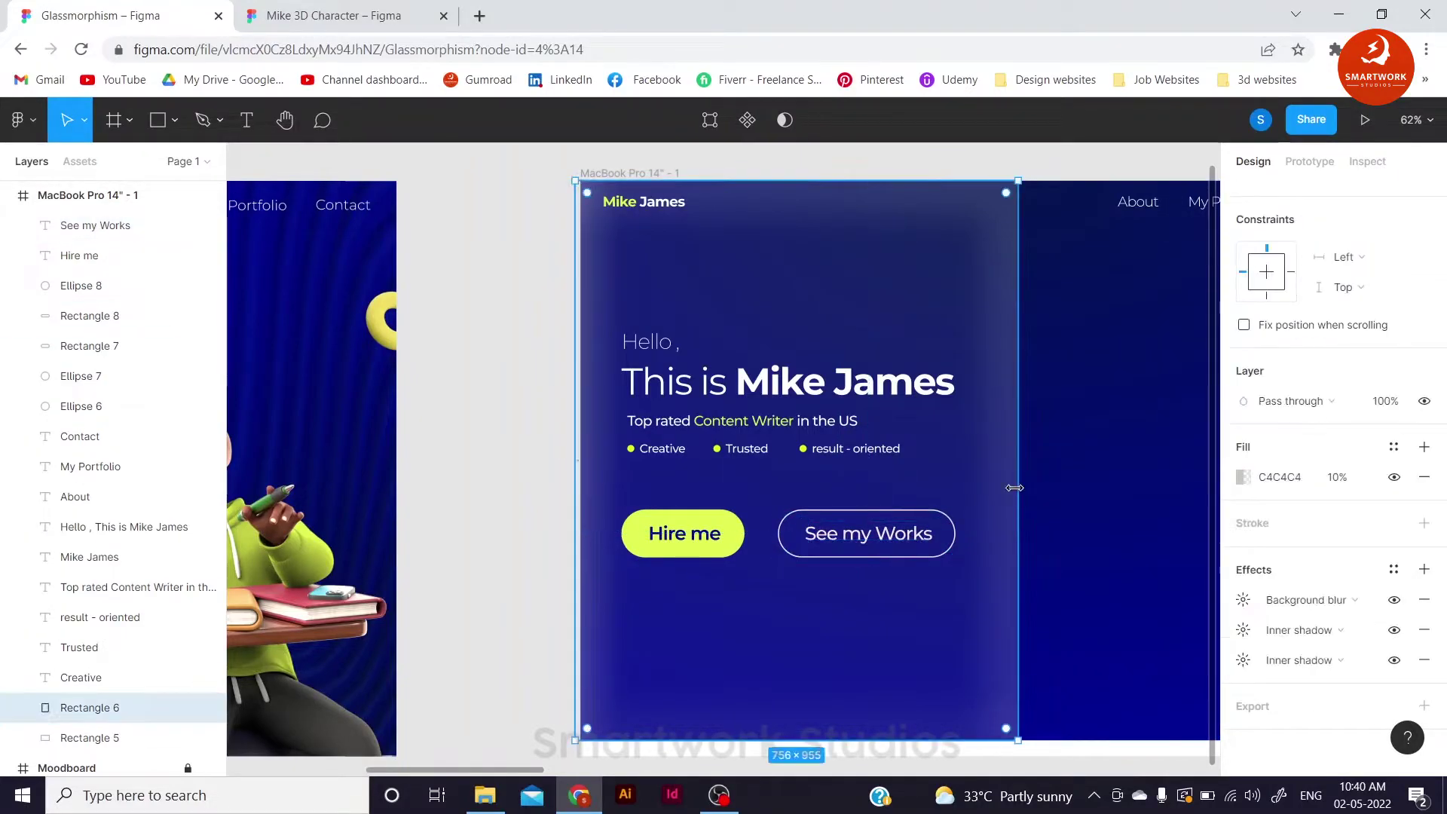
scroll(811, 394, right, 4)
ctrl+scroll(947, 422, down, 5)
click(852, 662)
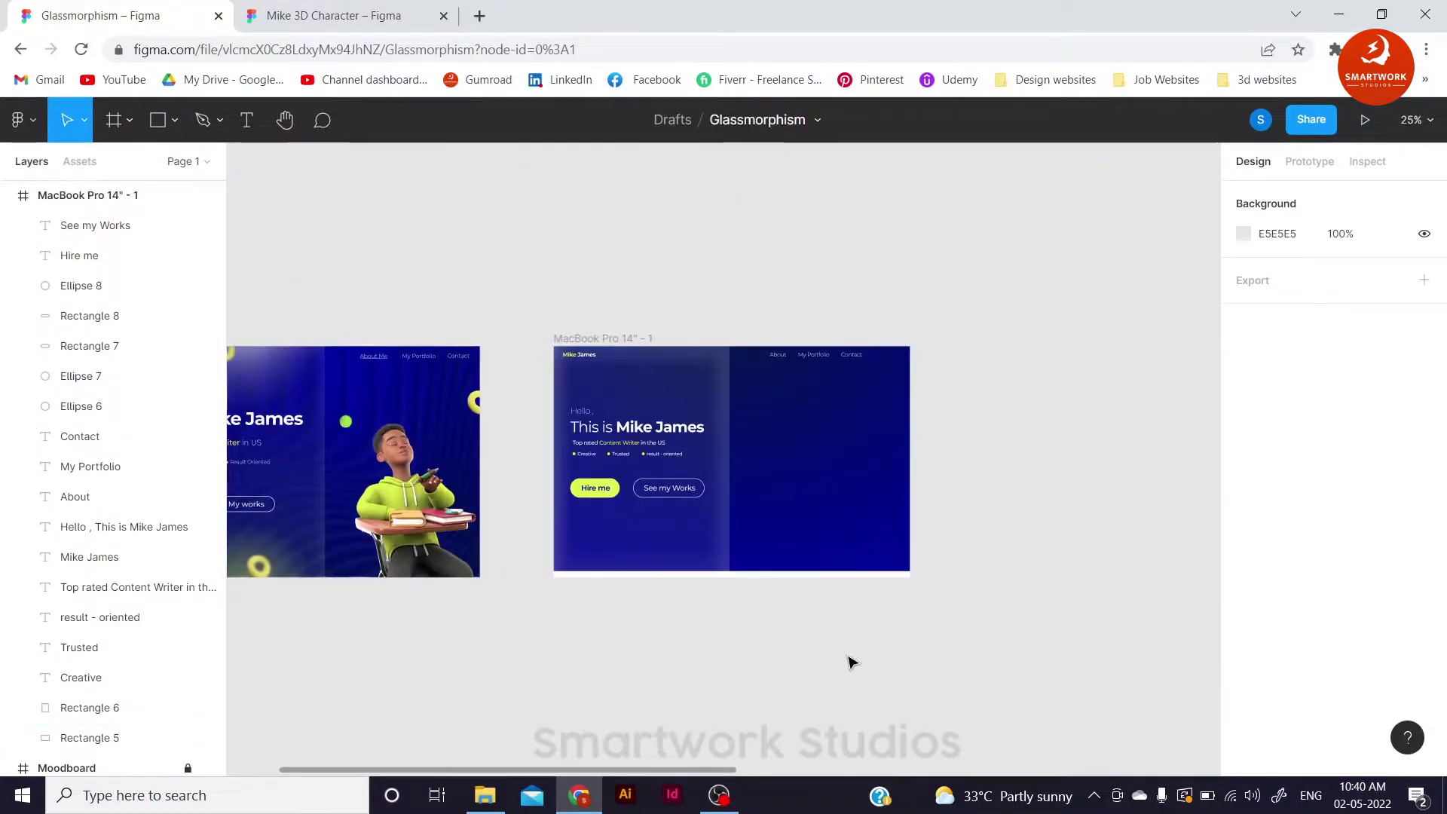
Step: Load the wavy abstract surface model in the Vectary 3D Elements plugin
click(43, 133)
click(365, 608)
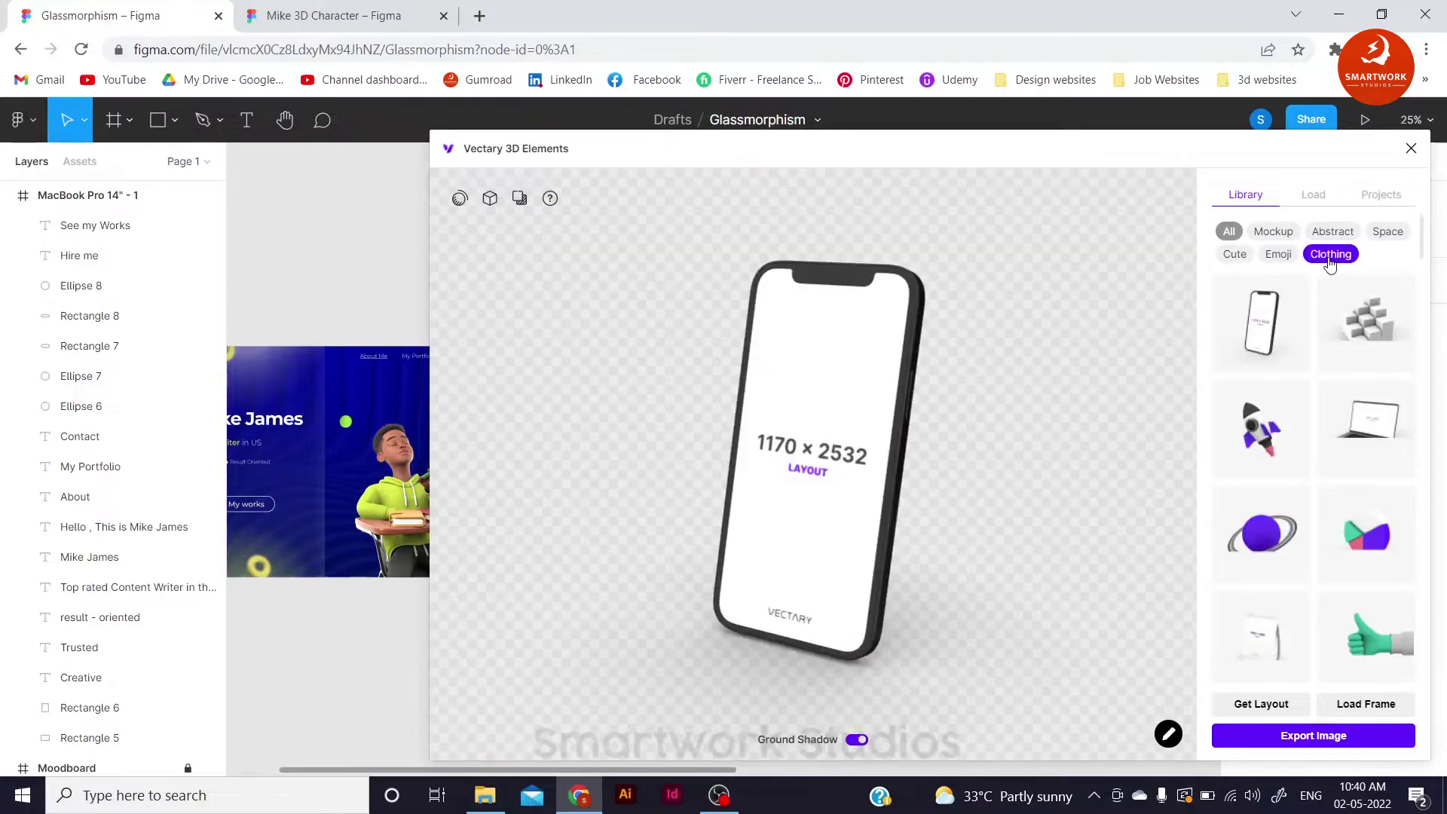
scroll(1331, 340, down, 5)
scroll(1349, 362, down, 3)
click(1359, 373)
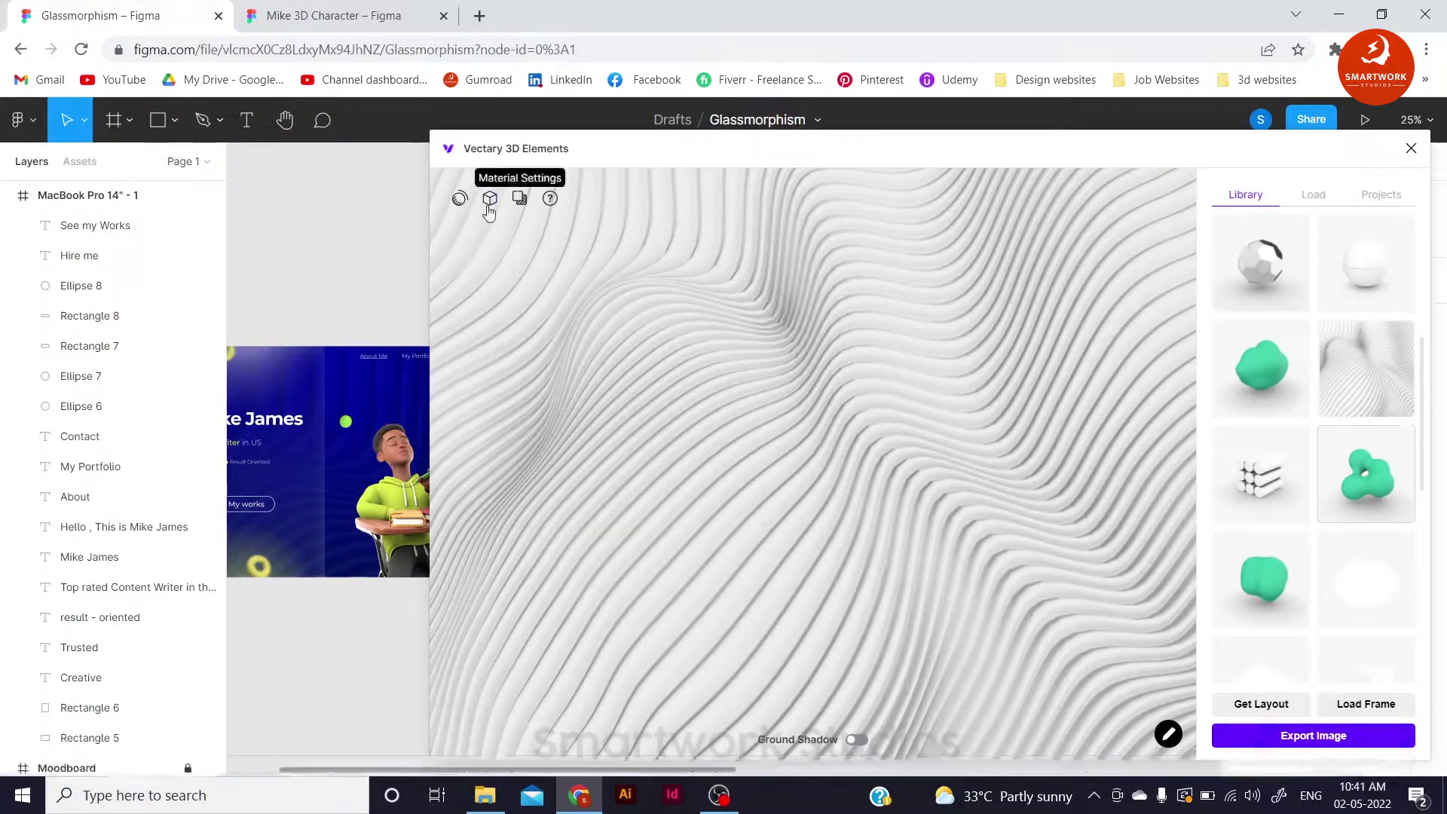
Step: Colour the wave material 0C26B0, rotate it to a new angle, and export it as an image
click(490, 198)
click(493, 246)
drag(527, 441, 555, 445)
click(614, 307)
click(601, 246)
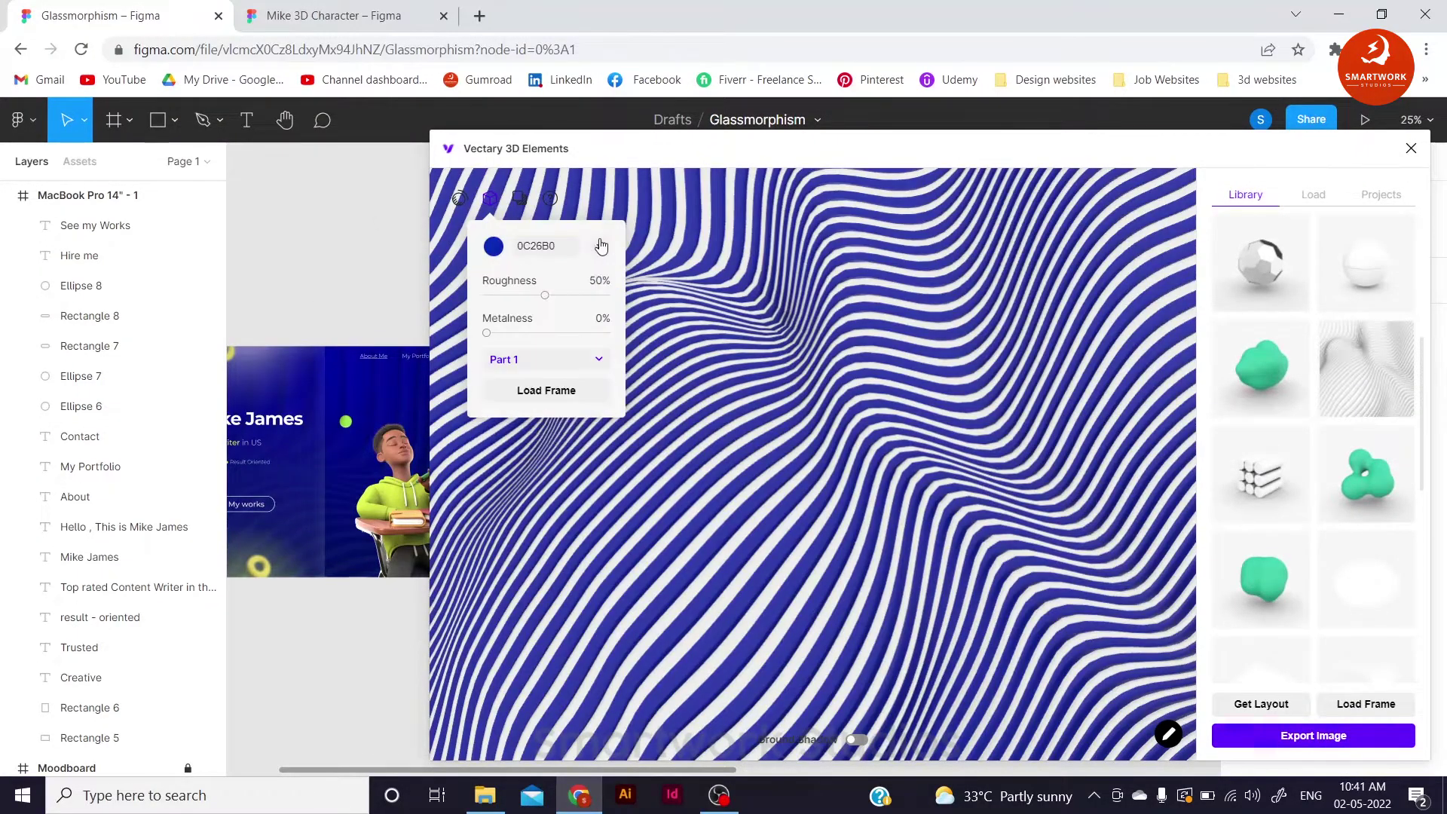
drag(834, 478, 556, 332)
click(706, 312)
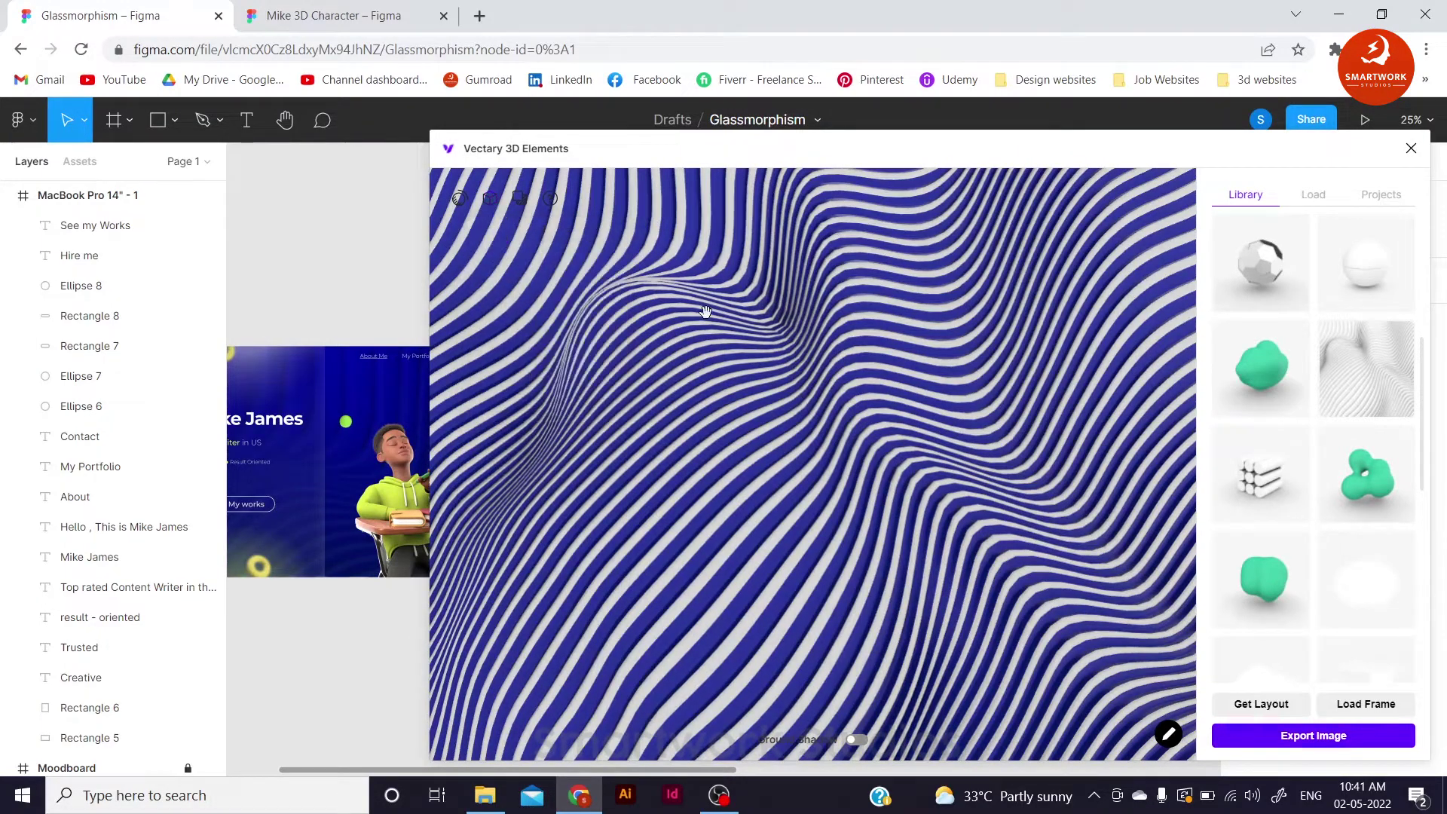
click(1314, 736)
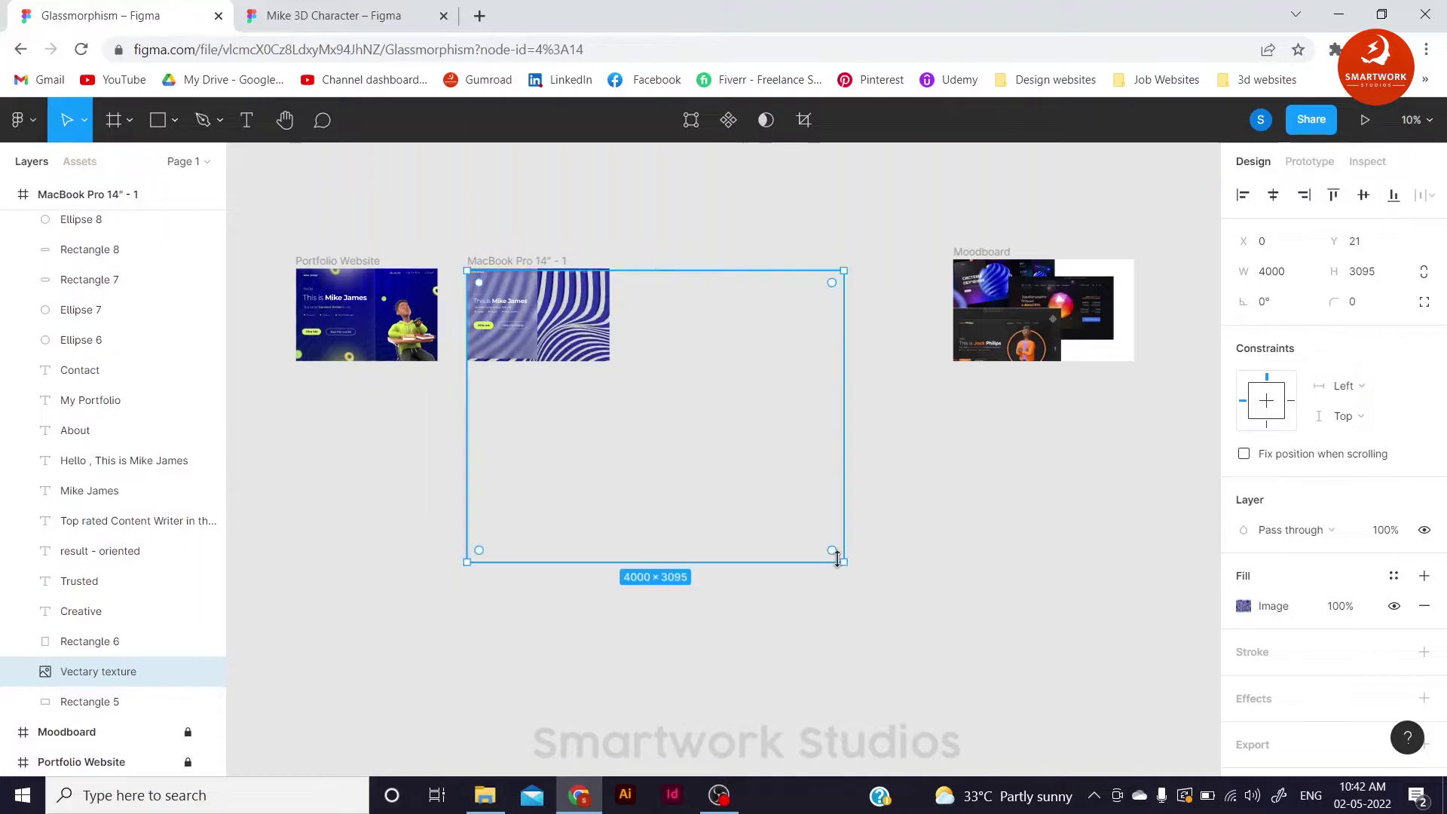
Step: Fit the wave texture to the frame width at Multiply blend and 20% opacity, then paste in the chair character
drag(836, 558, 610, 401)
key(shift+2)
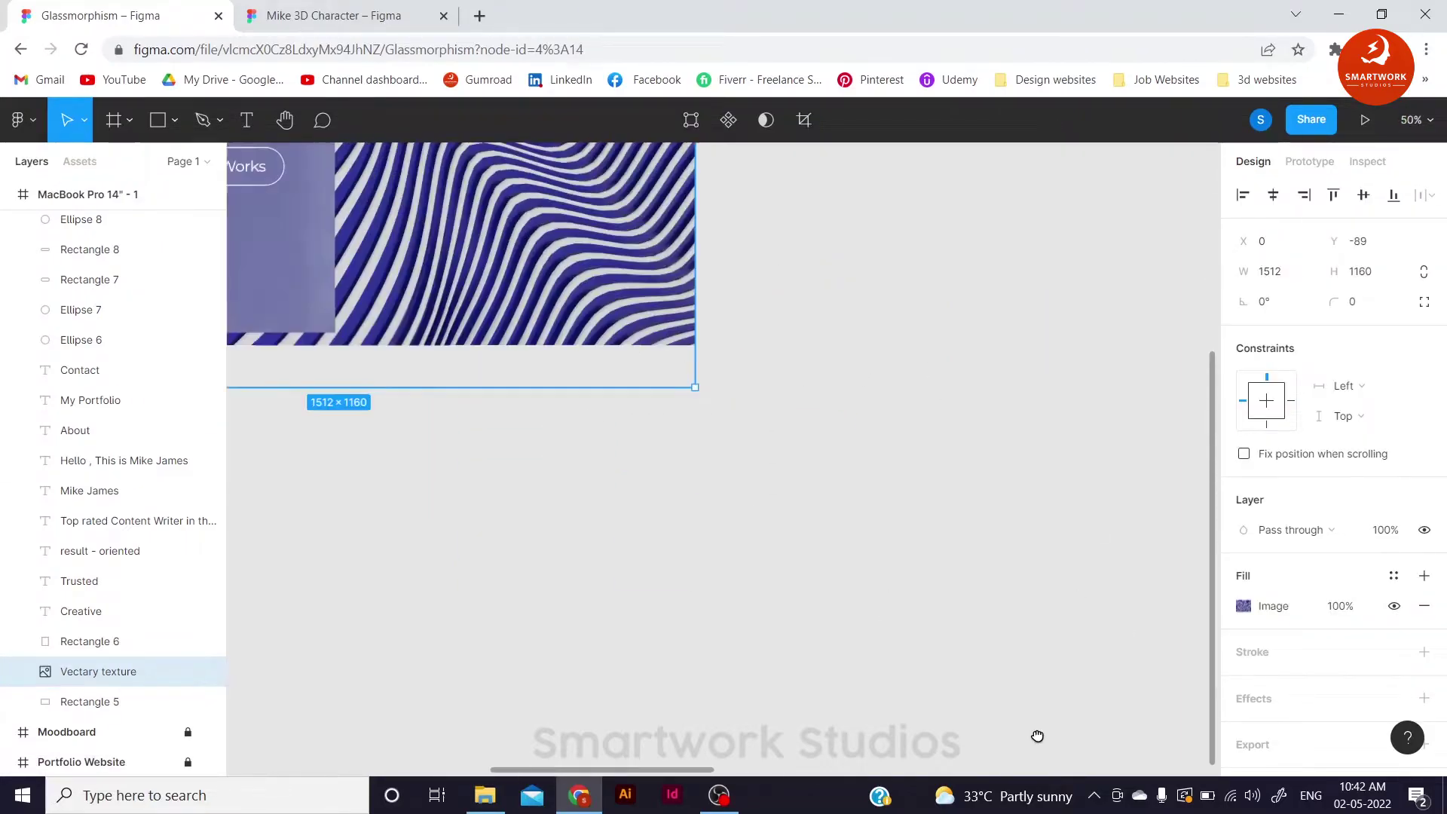
key(Escape)
key(shift+2)
click(1290, 530)
click(1282, 365)
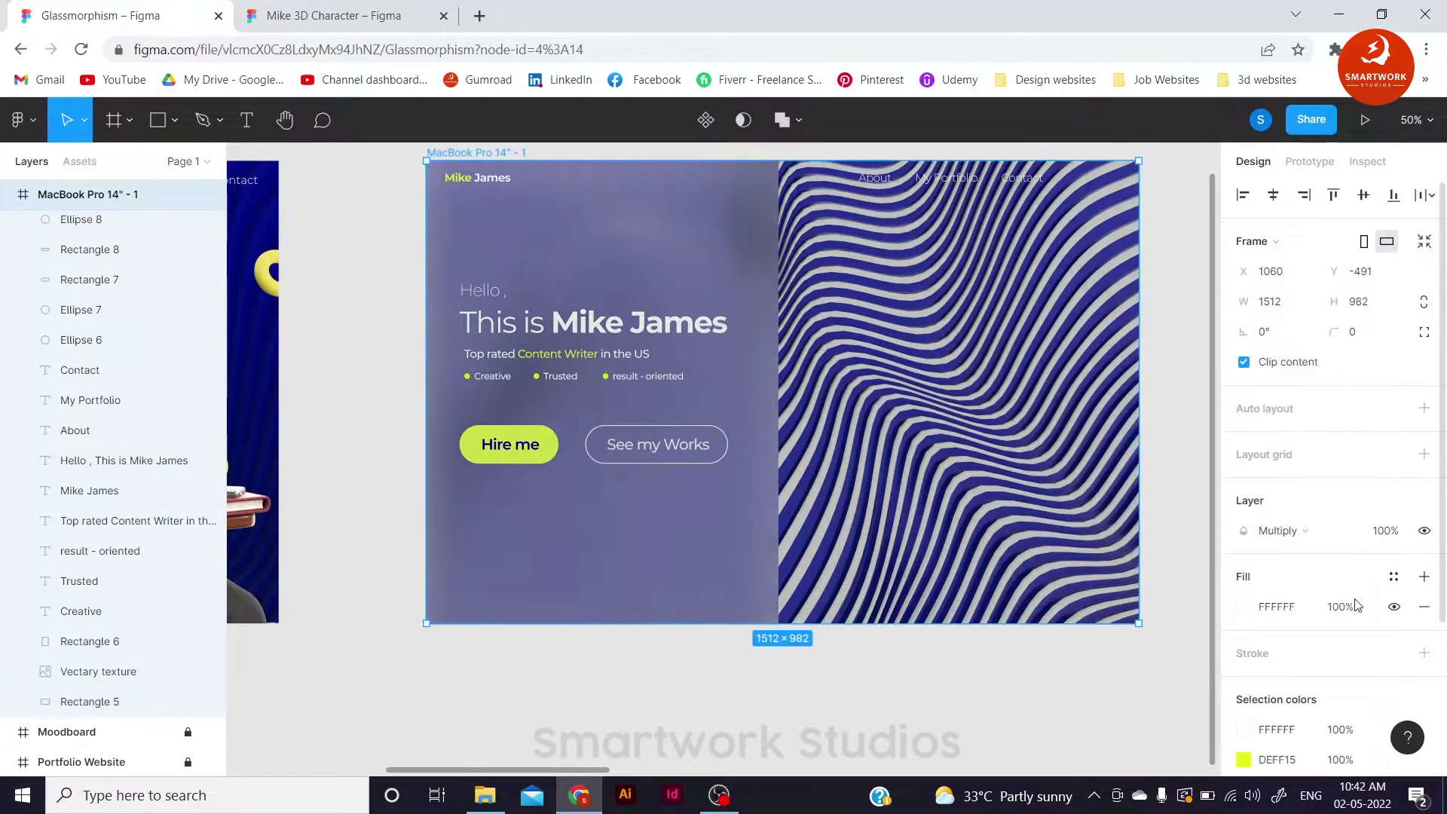
text(20)
key(Return)
click(207, 672)
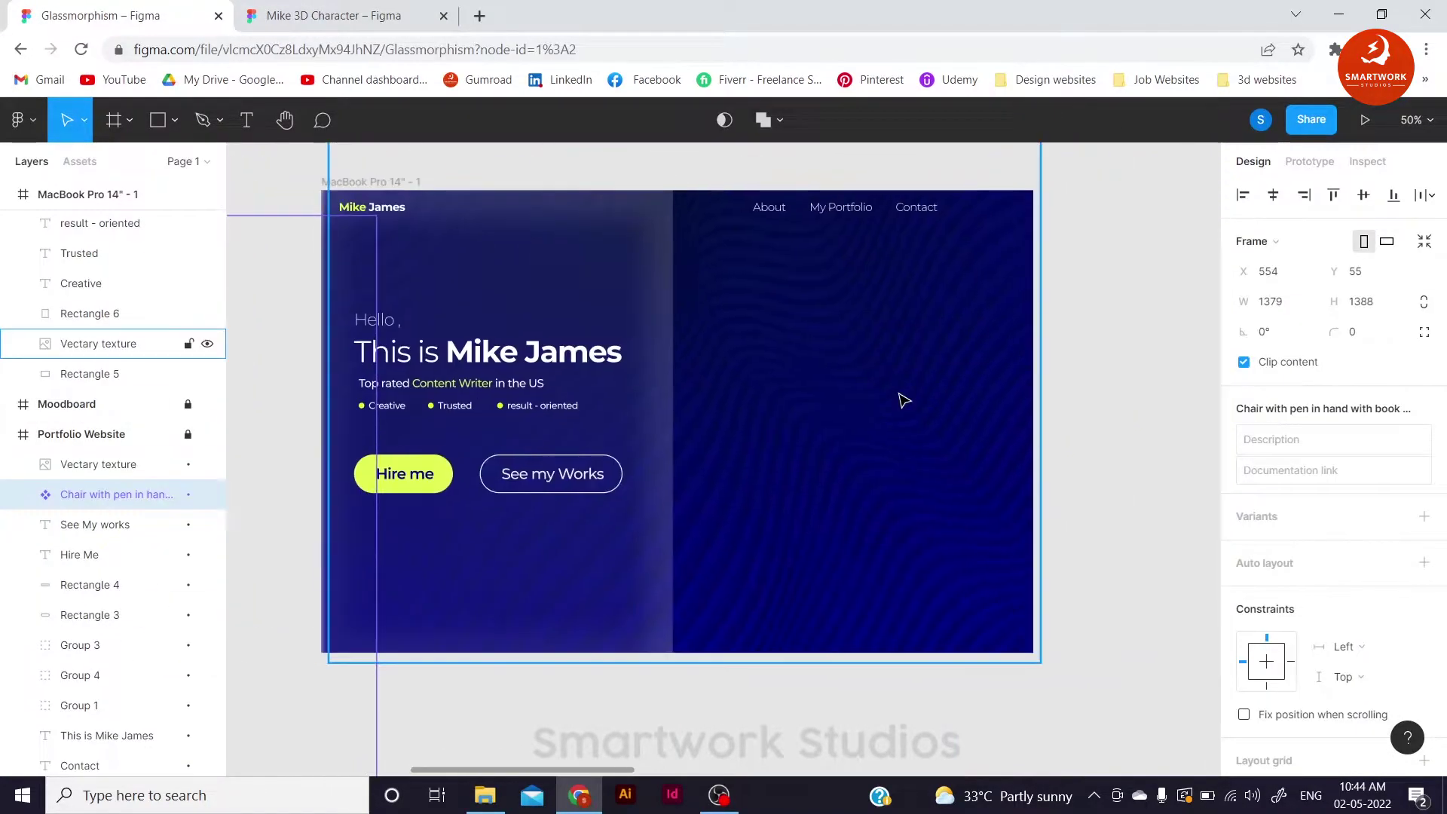
key(ctrl+v)
Step: Add gradient-filled glow circles at 50% opacity, placed just above the Vectary texture layer
scroll(691, 452, up, 5)
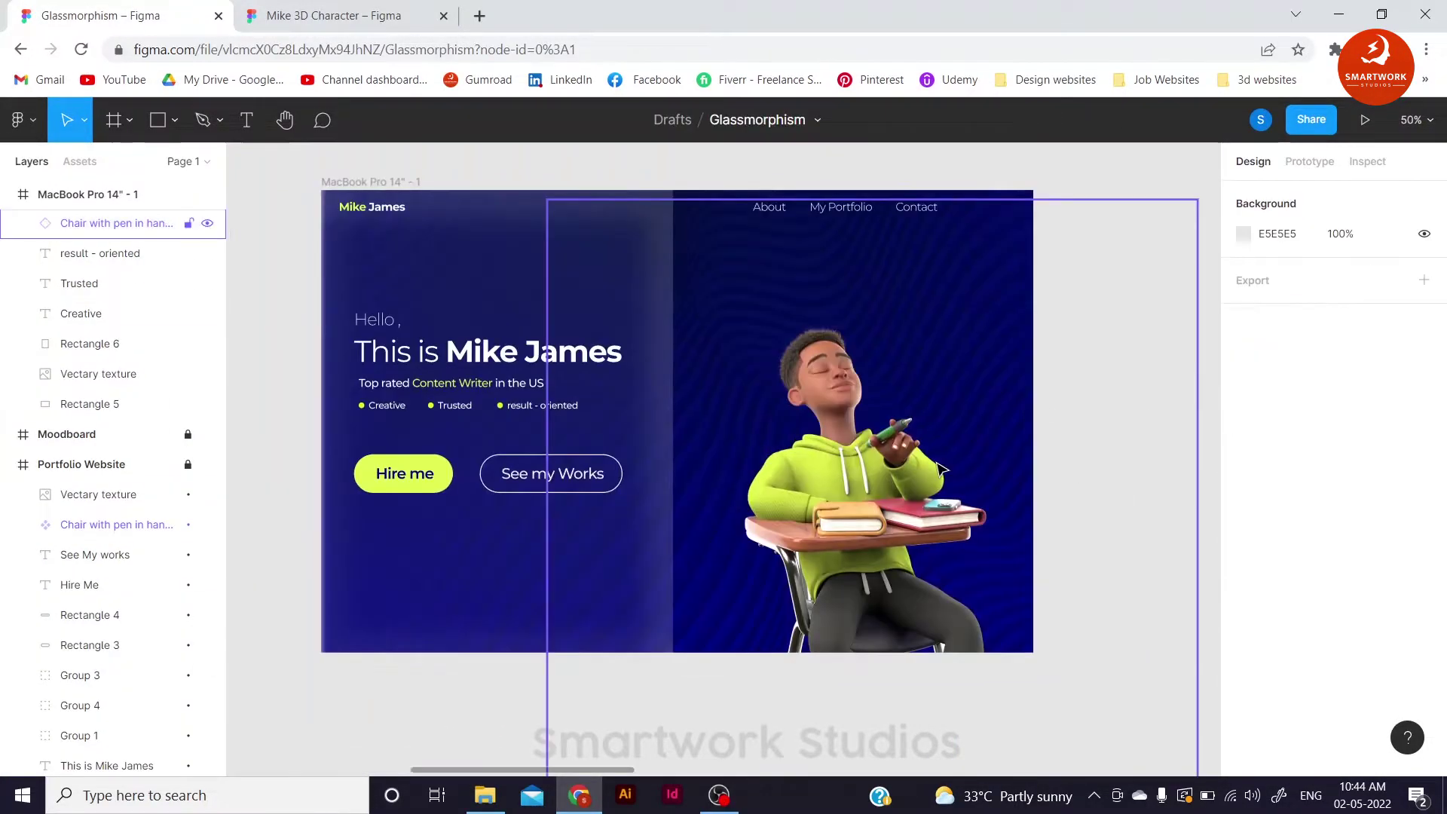
click(347, 271)
drag(601, 226, 672, 236)
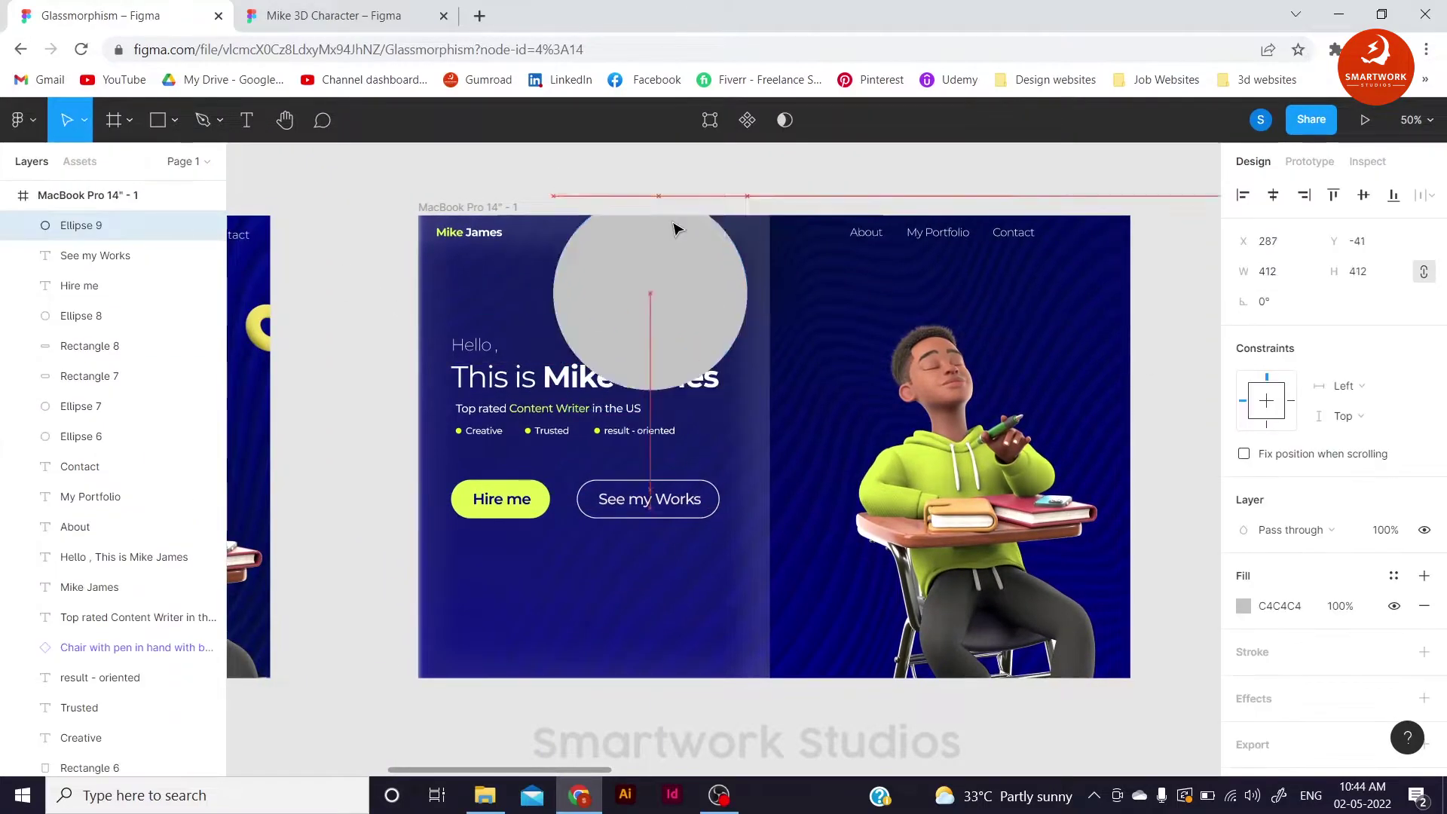
drag(649, 297, 629, 226)
click(1244, 605)
click(1025, 218)
click(1029, 249)
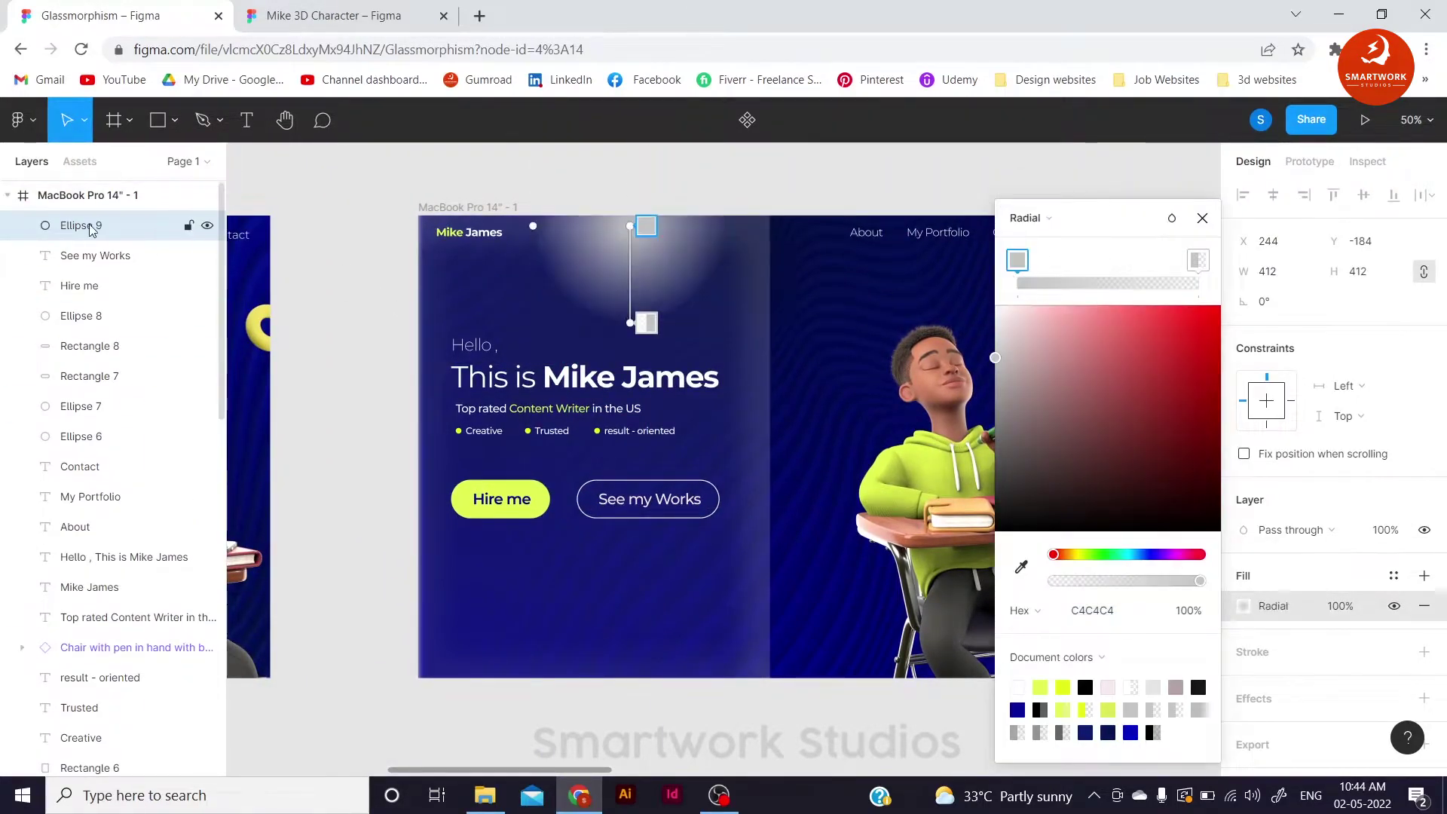
drag(91, 226, 185, 345)
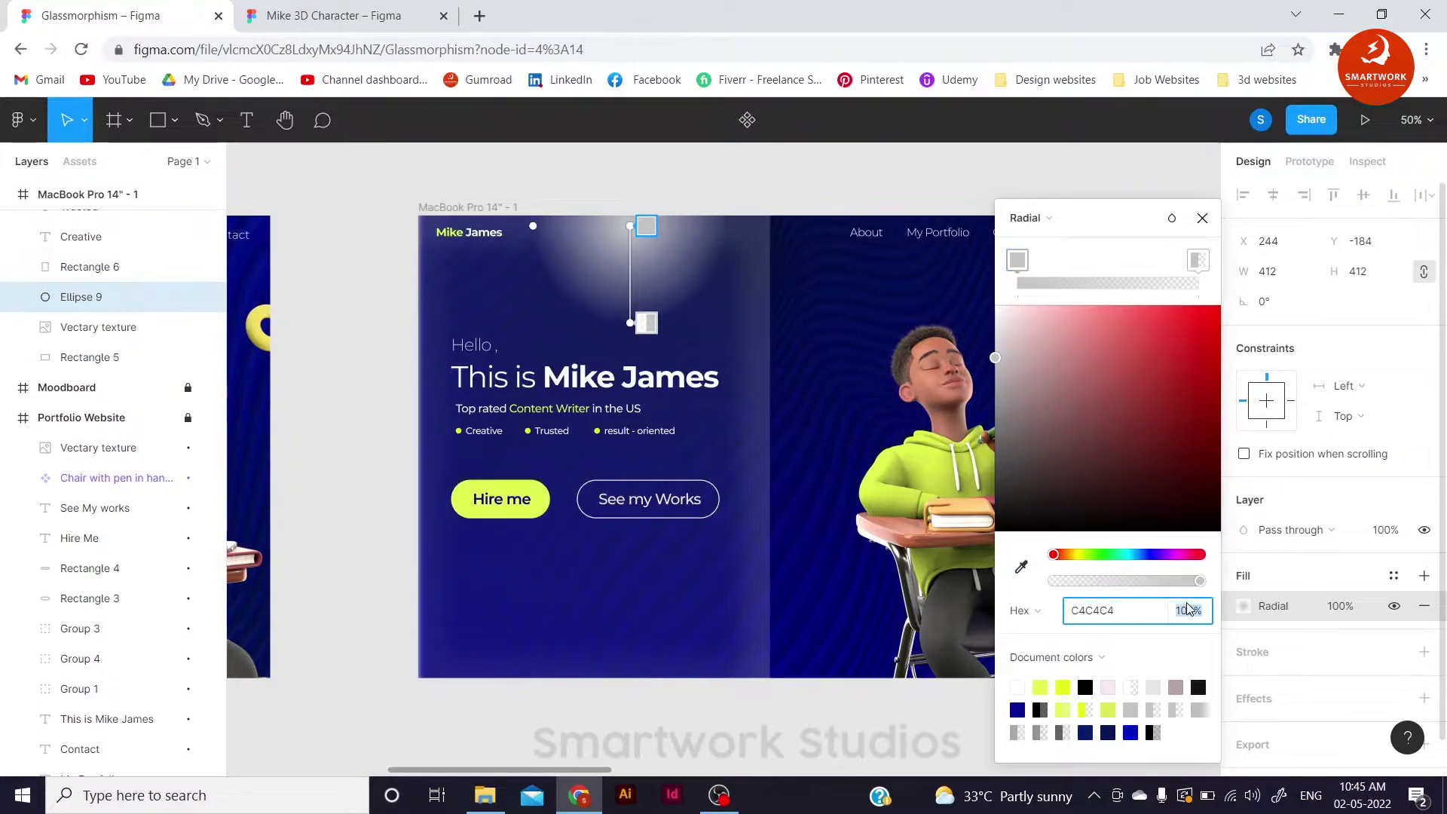
click(829, 453)
click(630, 256)
key(5)
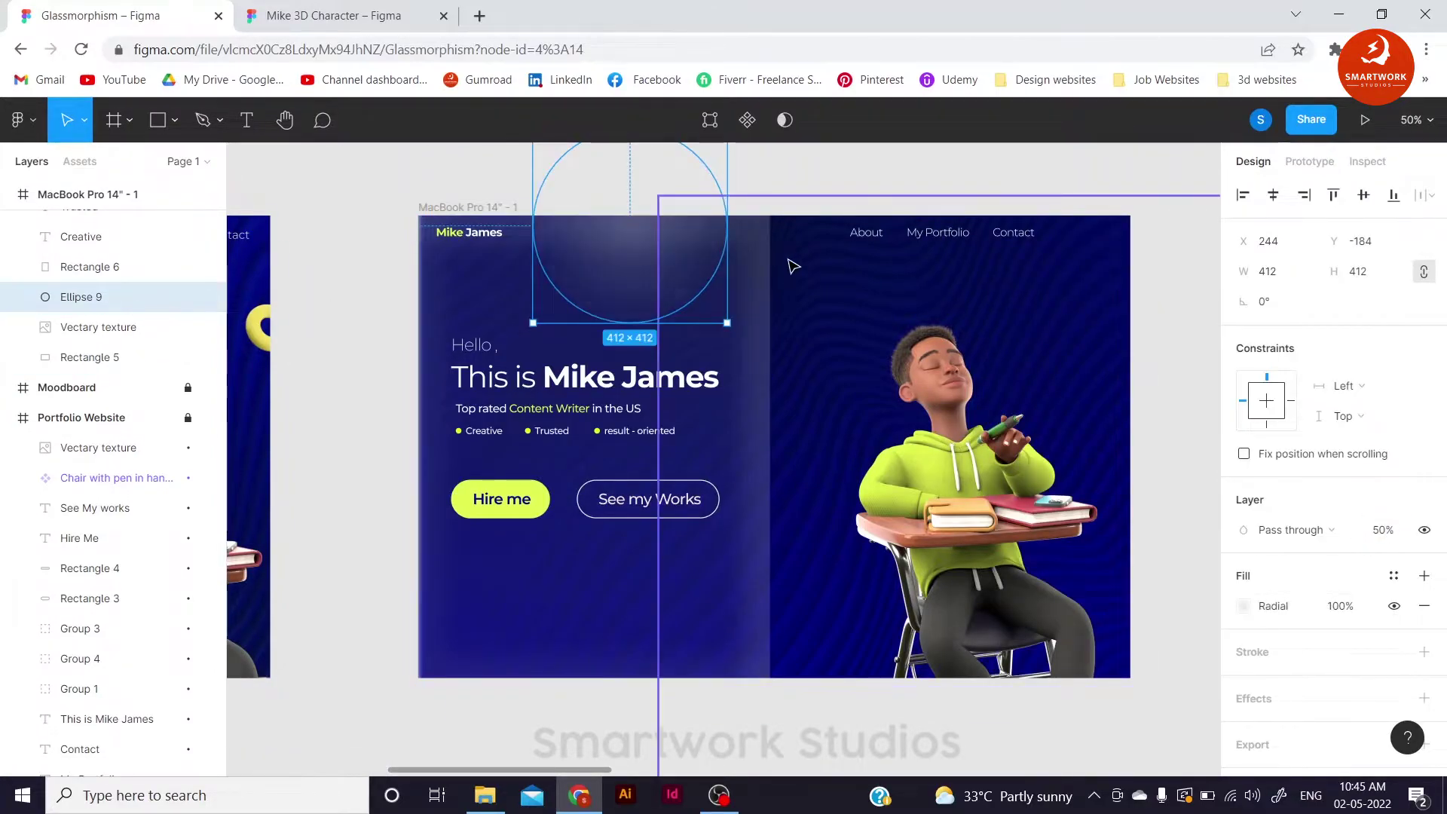
key(ctrl+d)
click(805, 175)
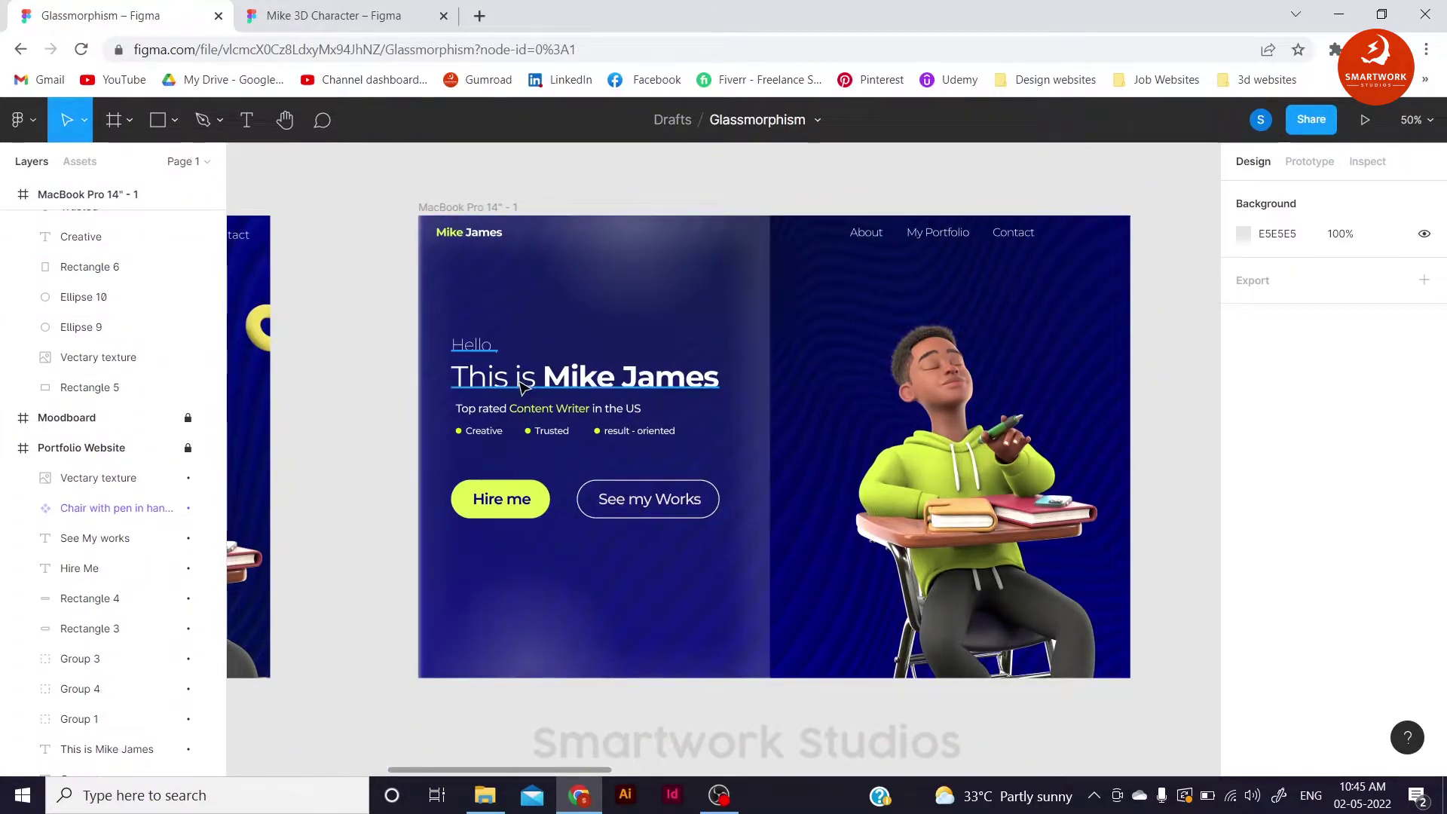
Step: Enlarge the hero heading to font size 74
click(520, 386)
click(1407, 639)
click(1387, 709)
double_click(675, 445)
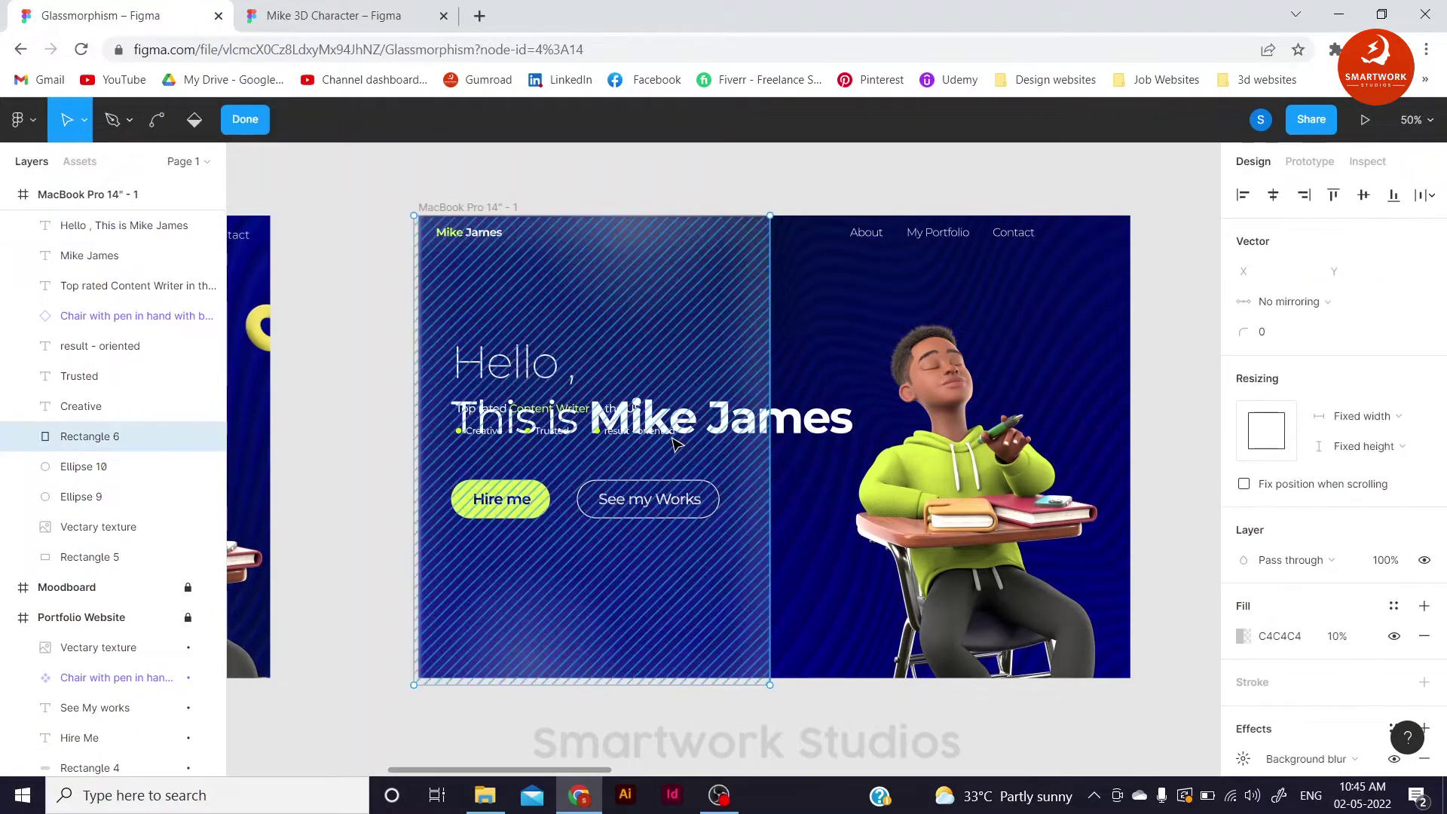
key(ctrl+z)
click(1406, 636)
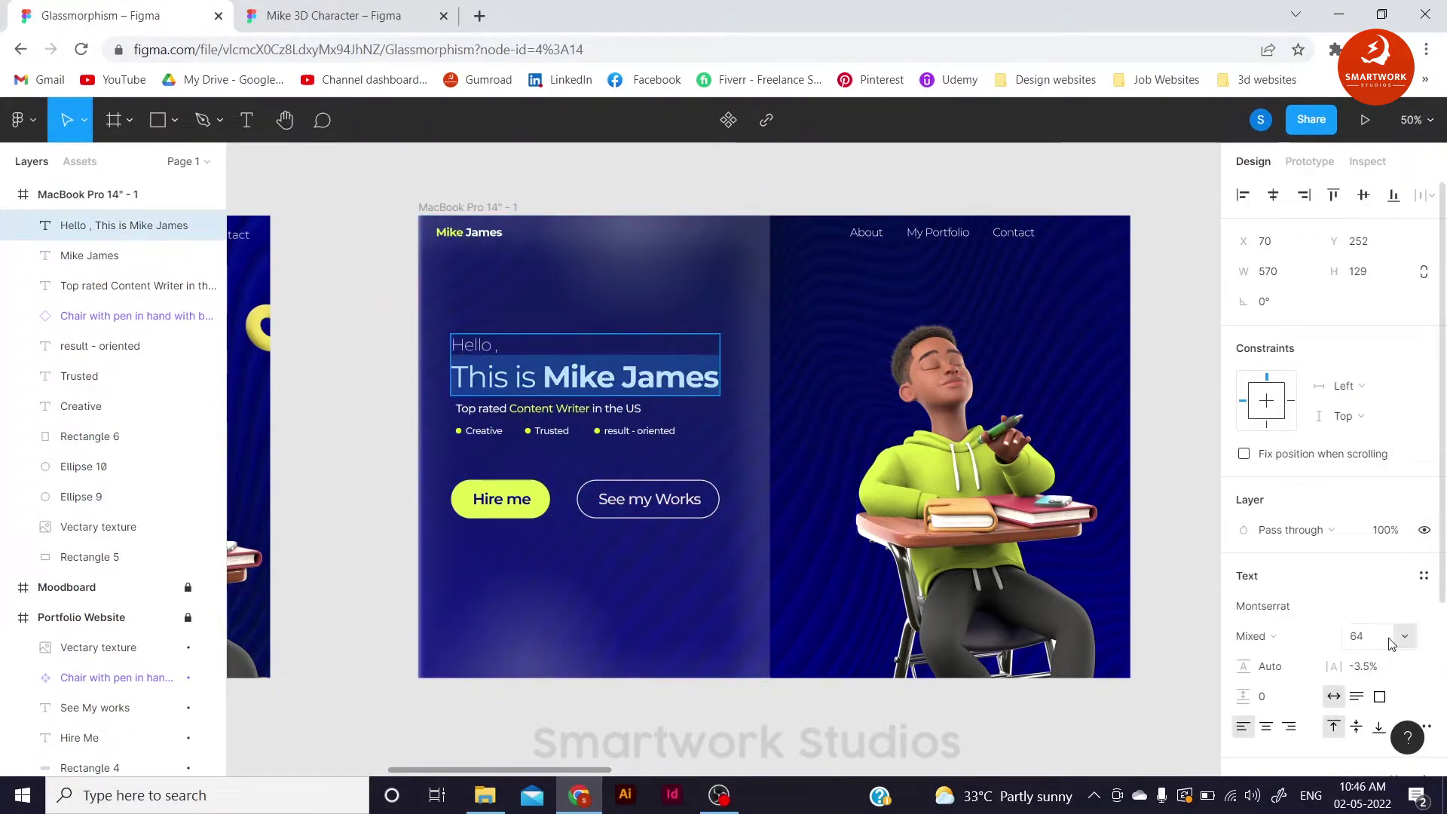
text(0)
key(Return)
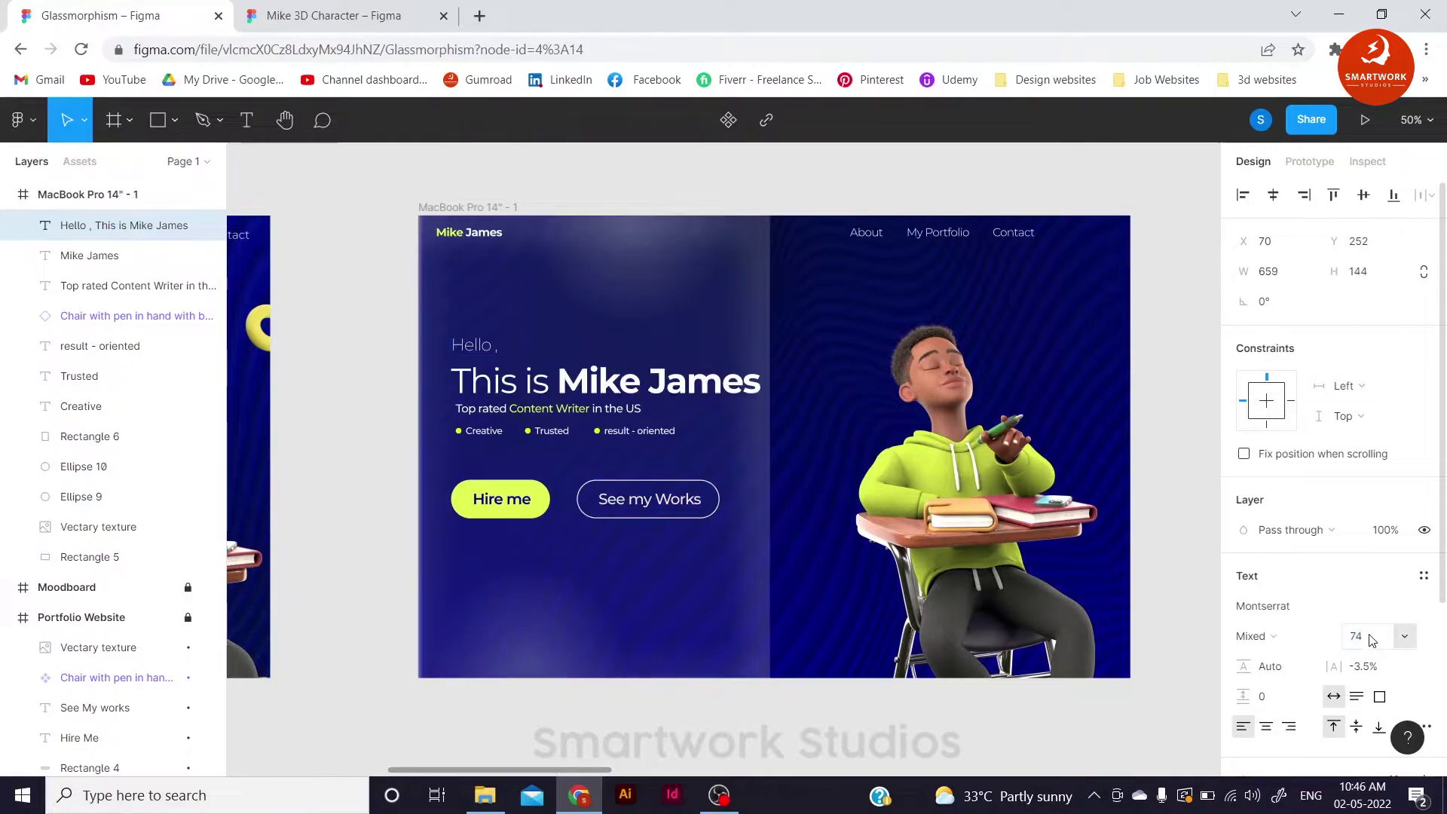
Step: Set the tagline to size 32 and move the Creative, Trusted, result-oriented row up beneath it
click(567, 411)
click(1407, 636)
click(1379, 660)
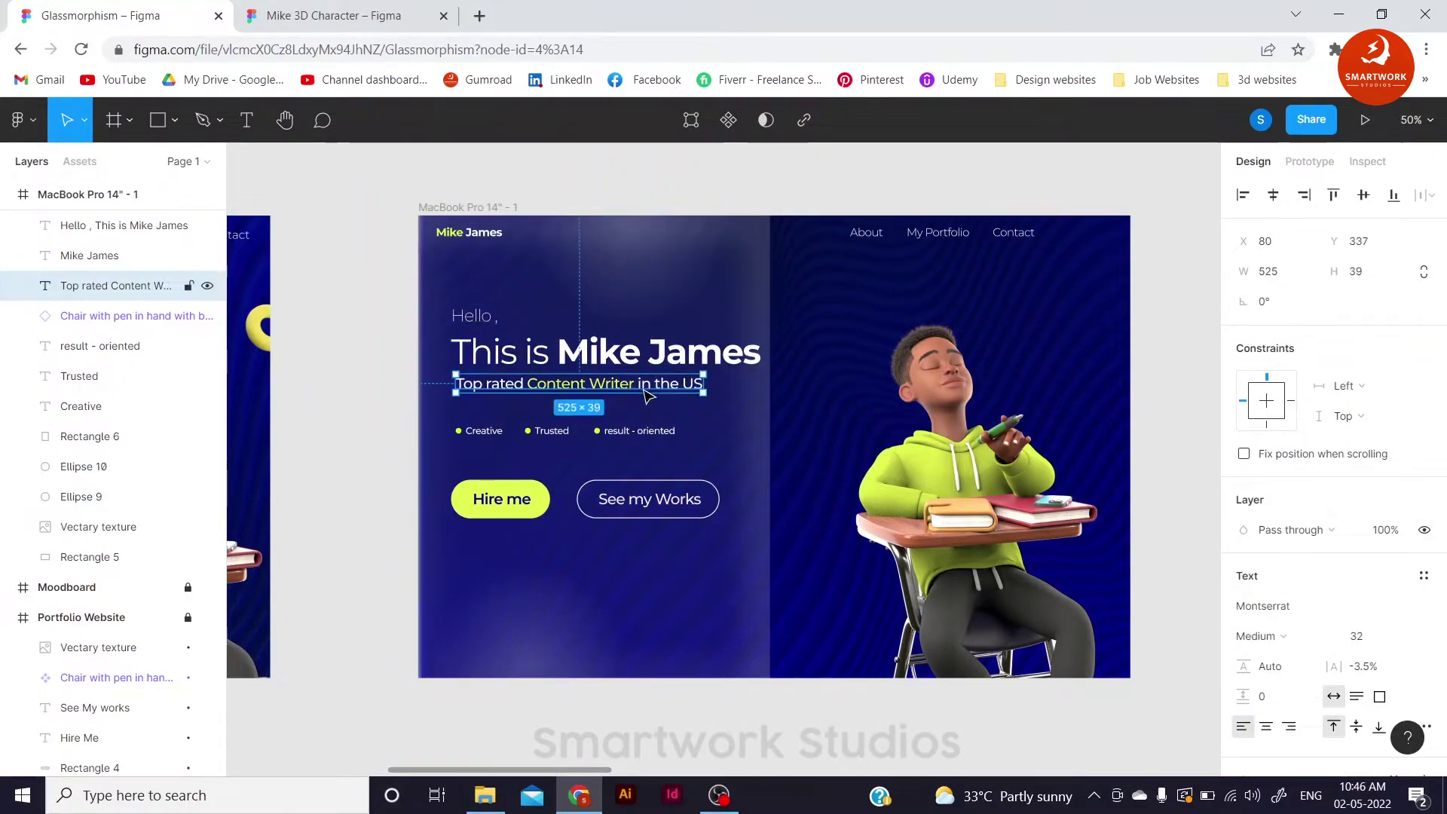
click(337, 386)
drag(433, 419, 686, 444)
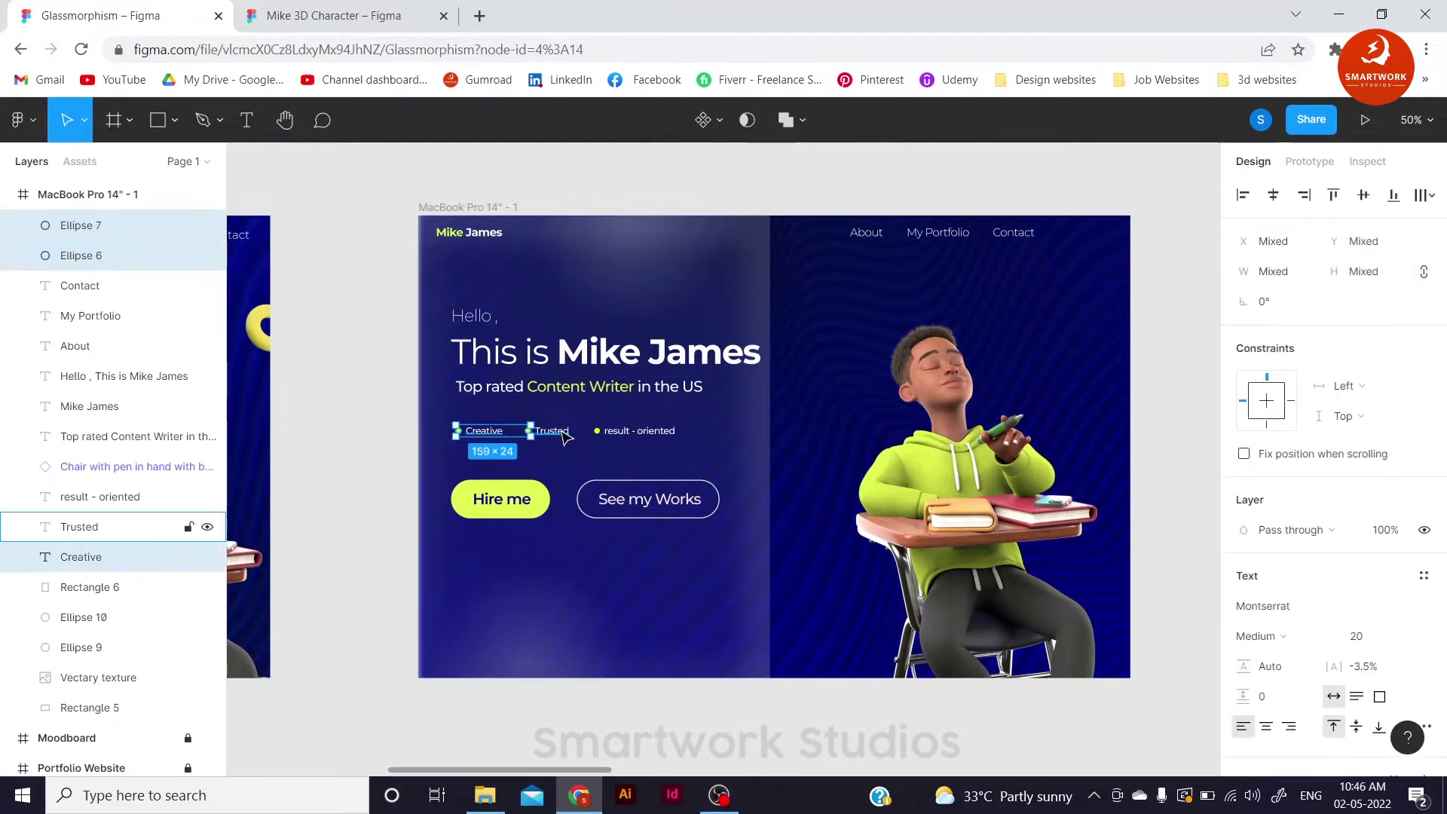
drag(510, 431, 510, 415)
click(371, 465)
click(17, 120)
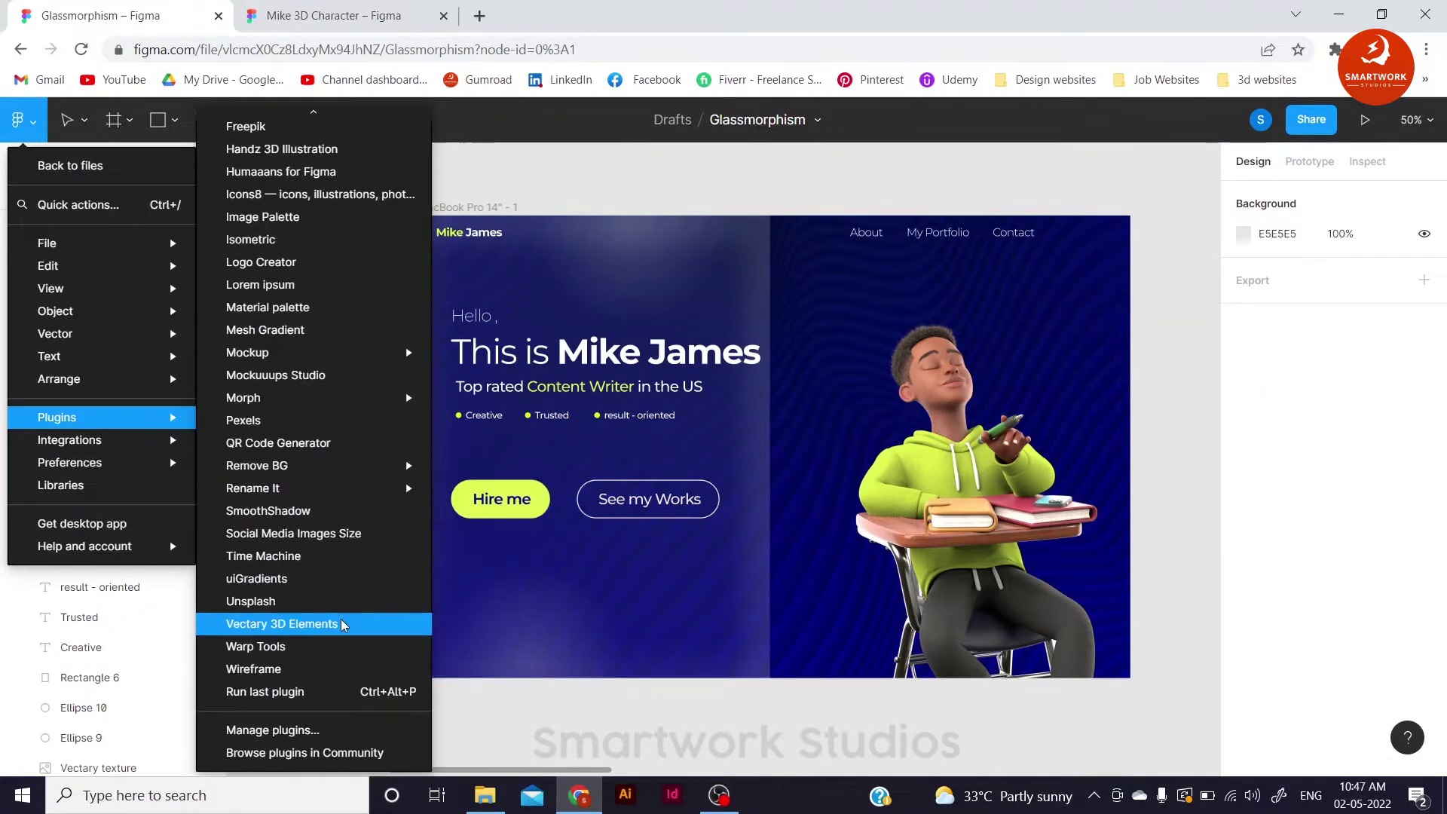
Step: Generate a yellow (FADE5C) torus with the Vectary 3D Elements plugin and export it
click(309, 621)
scroll(1346, 400, down, 5)
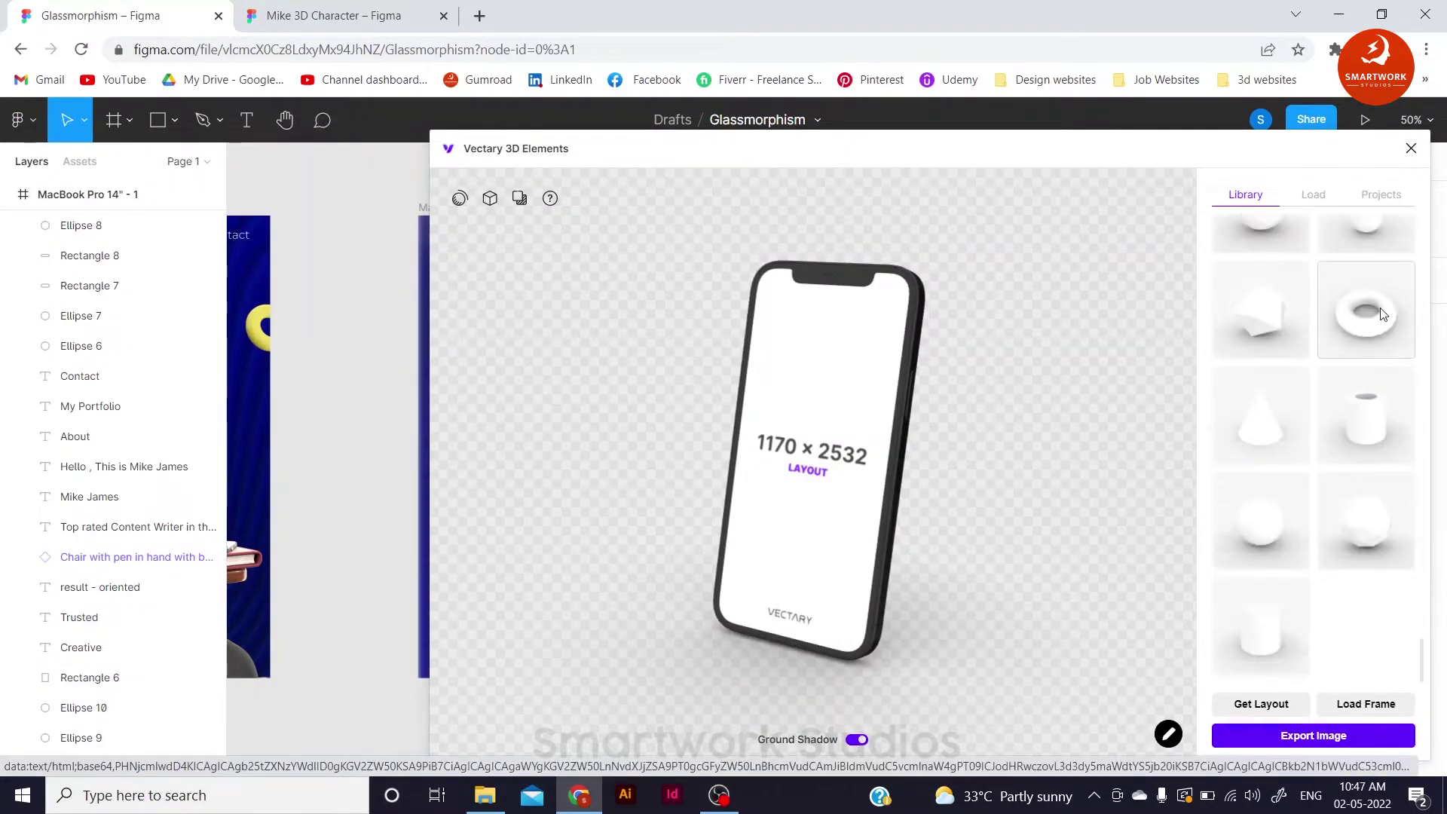
click(1366, 312)
click(490, 198)
drag(510, 443, 499, 442)
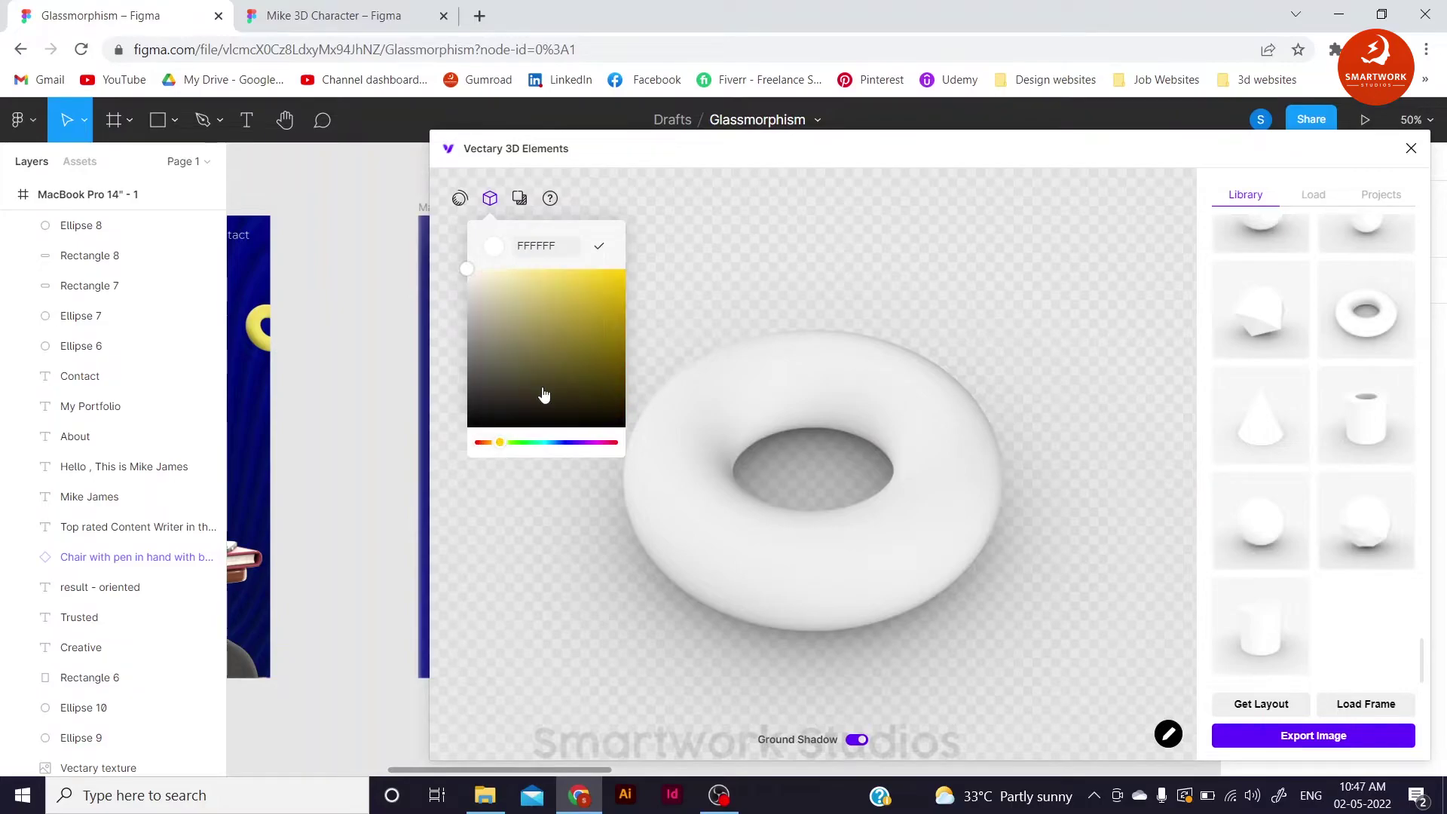
click(599, 246)
click(1314, 736)
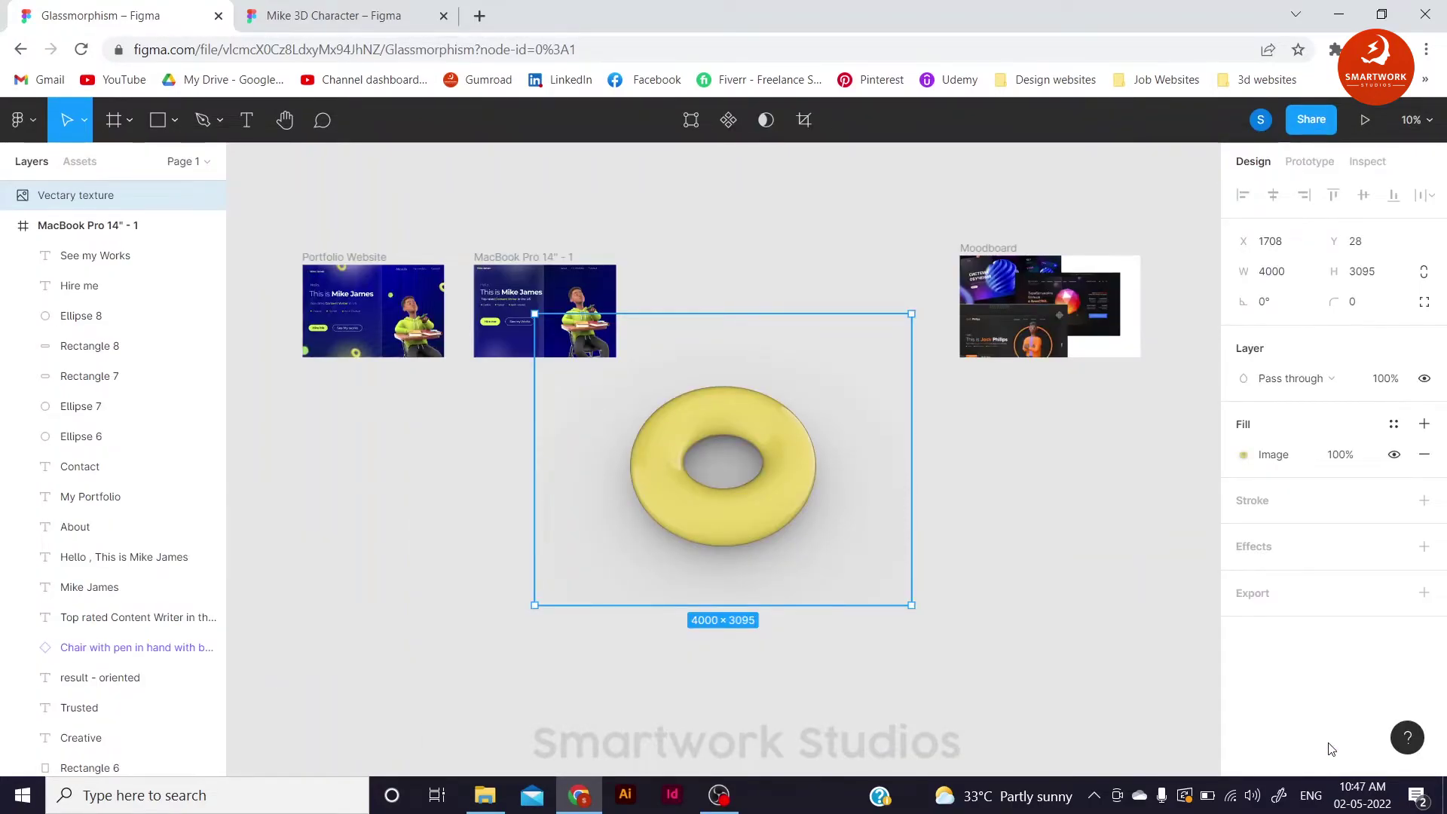
Step: Move the torus image into the portfolio frame and shrink it to a small accent
drag(644, 515, 480, 379)
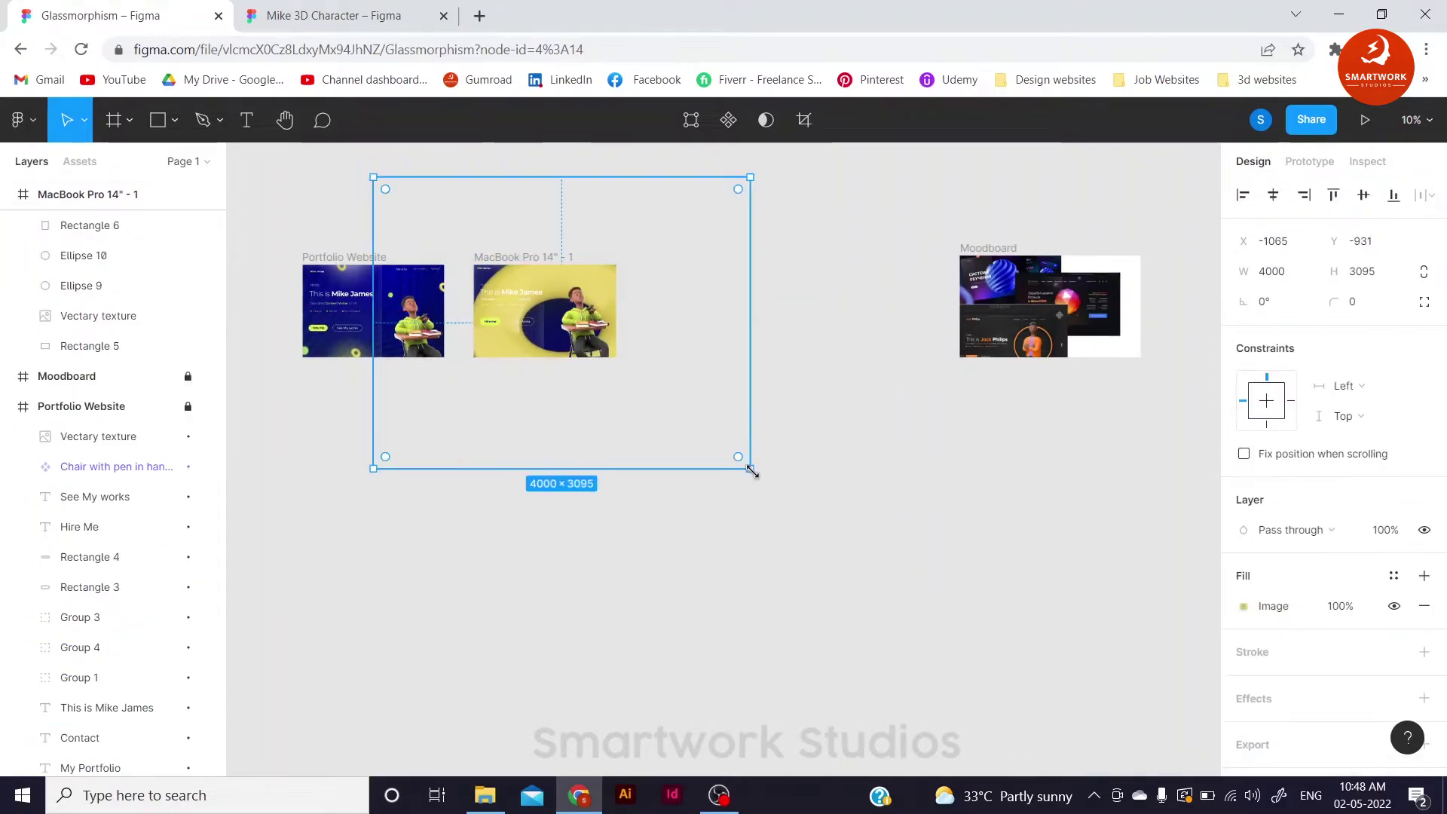
drag(754, 469, 614, 353)
scroll(630, 411, up, 5)
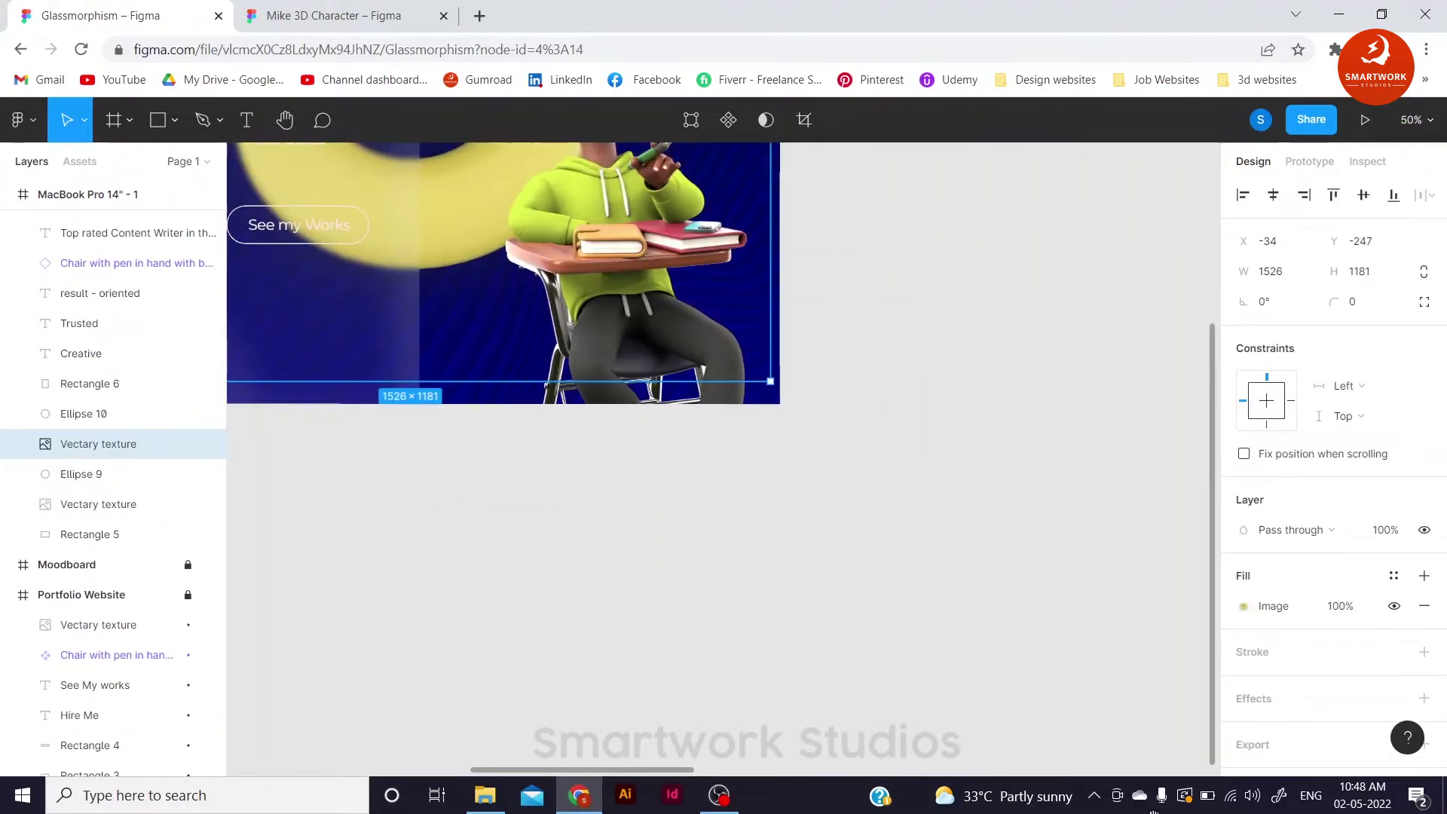
mouse_move(1015, 577)
mouse_down()
mouse_move(588, 249)
mouse_move(651, 282)
mouse_move(1130, 331)
mouse_up()
key(Escape)
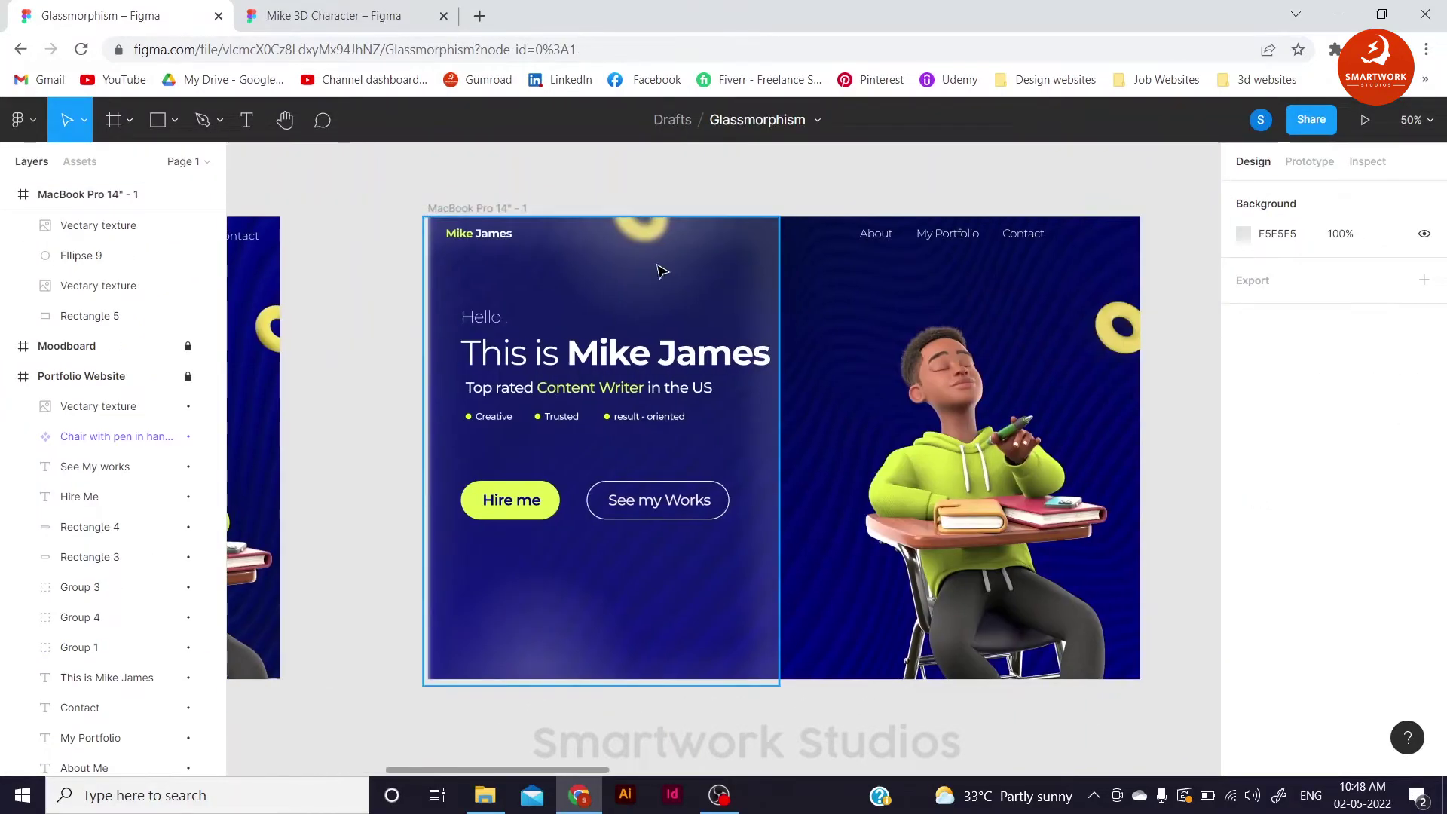
Step: Add a rotated torus copy near the frame bottom, adjust the top-right torus, and draw a small circle by the heading
click(643, 229)
key(ctrl+d)
drag(648, 233, 676, 660)
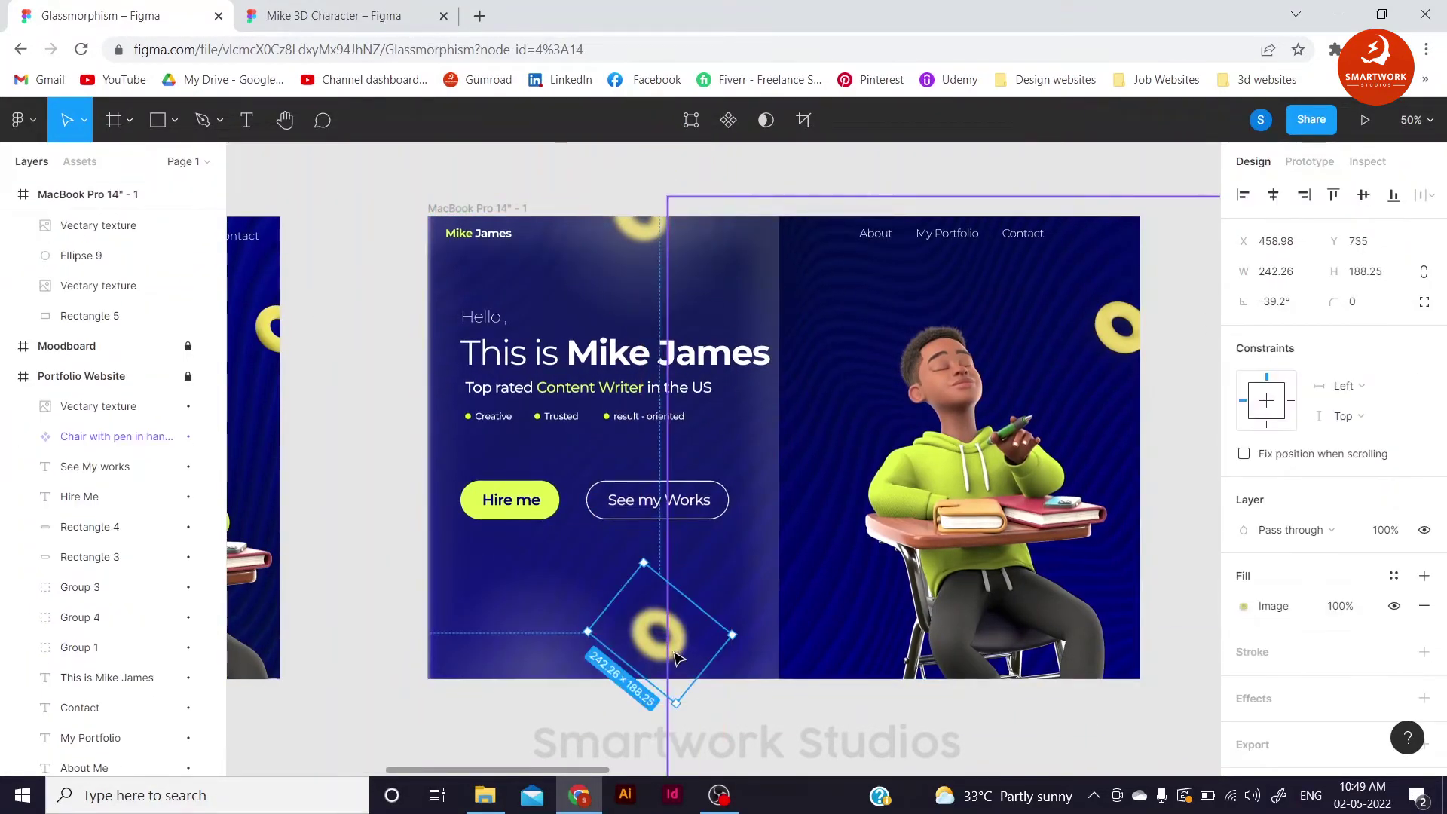
click(143, 411)
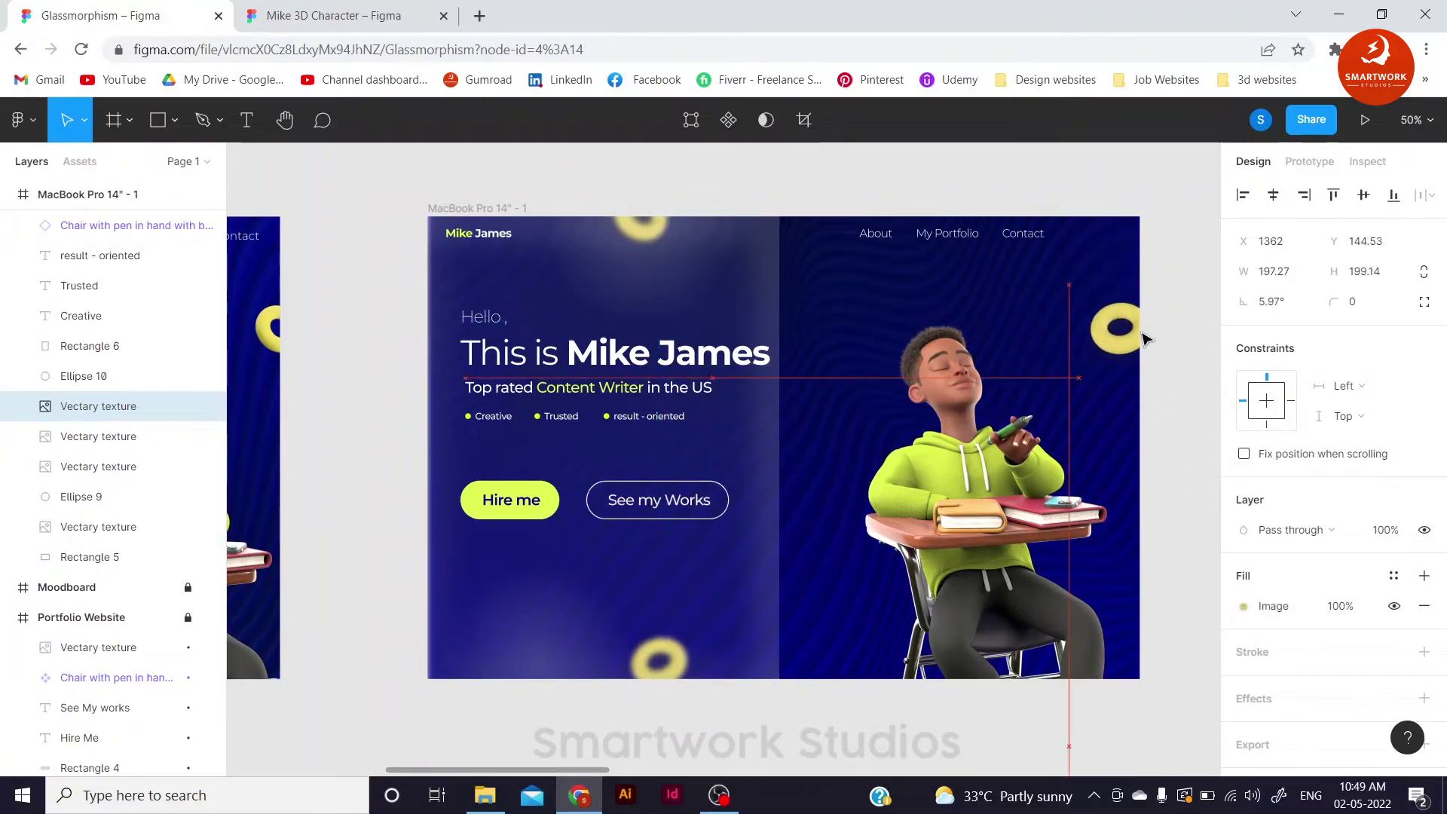
drag(1144, 340, 1149, 342)
key(o)
drag(798, 359, 824, 385)
Step: Fill the small circle with a green radial gradient
click(1244, 605)
click(1029, 285)
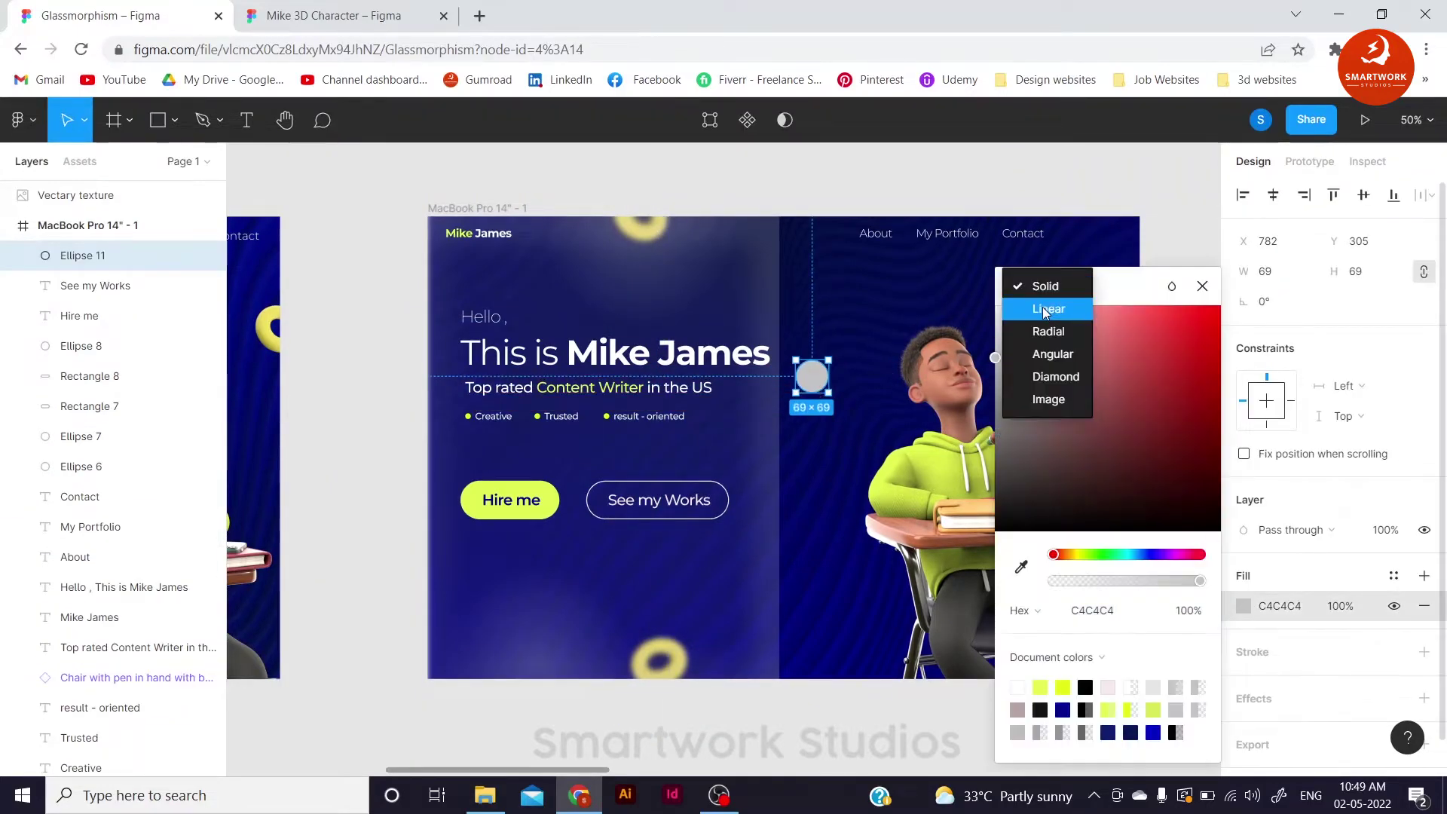
drag(1100, 217, 1191, 230)
click(1290, 257)
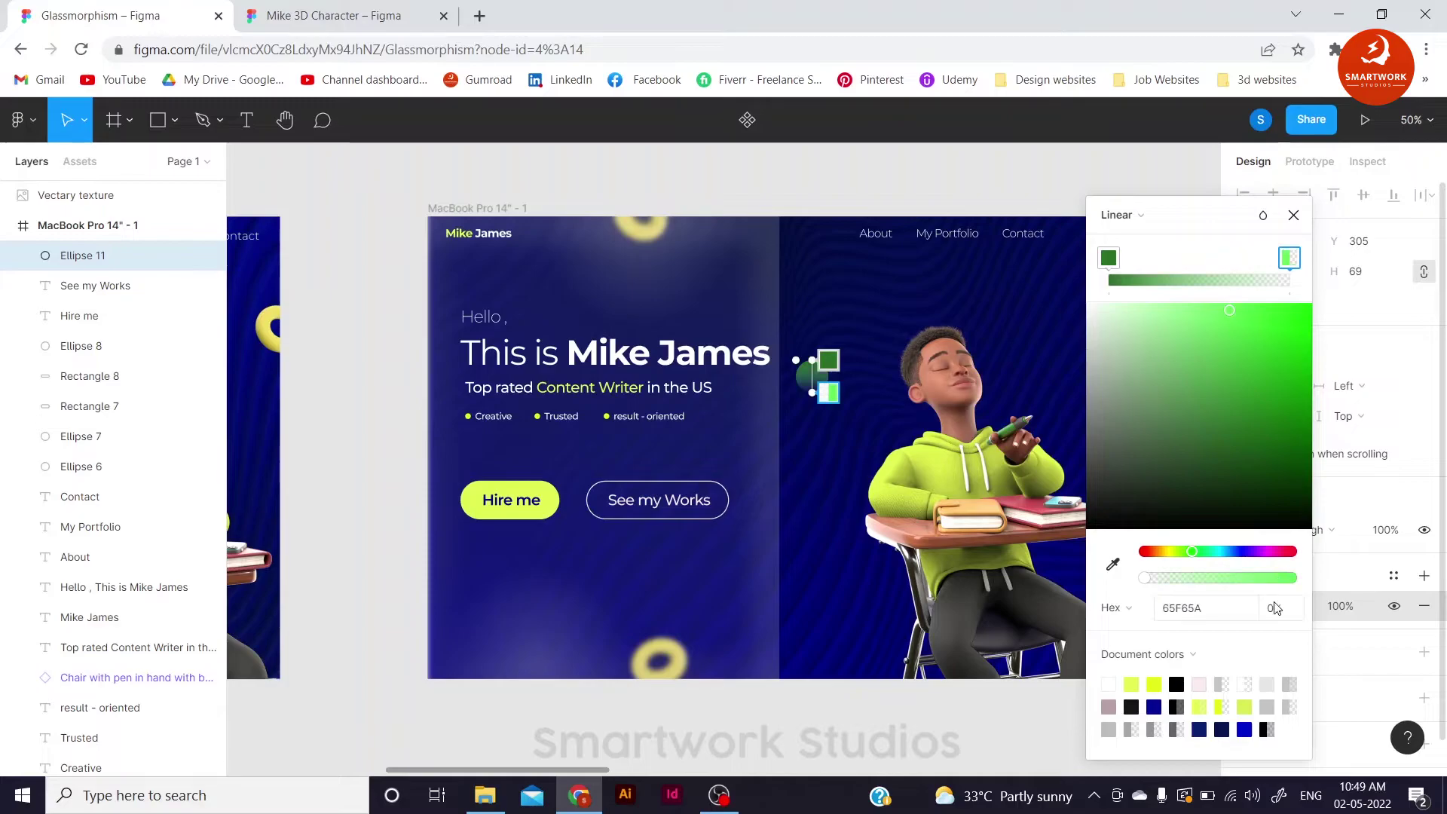
click(1121, 215)
click(1123, 239)
key(Escape)
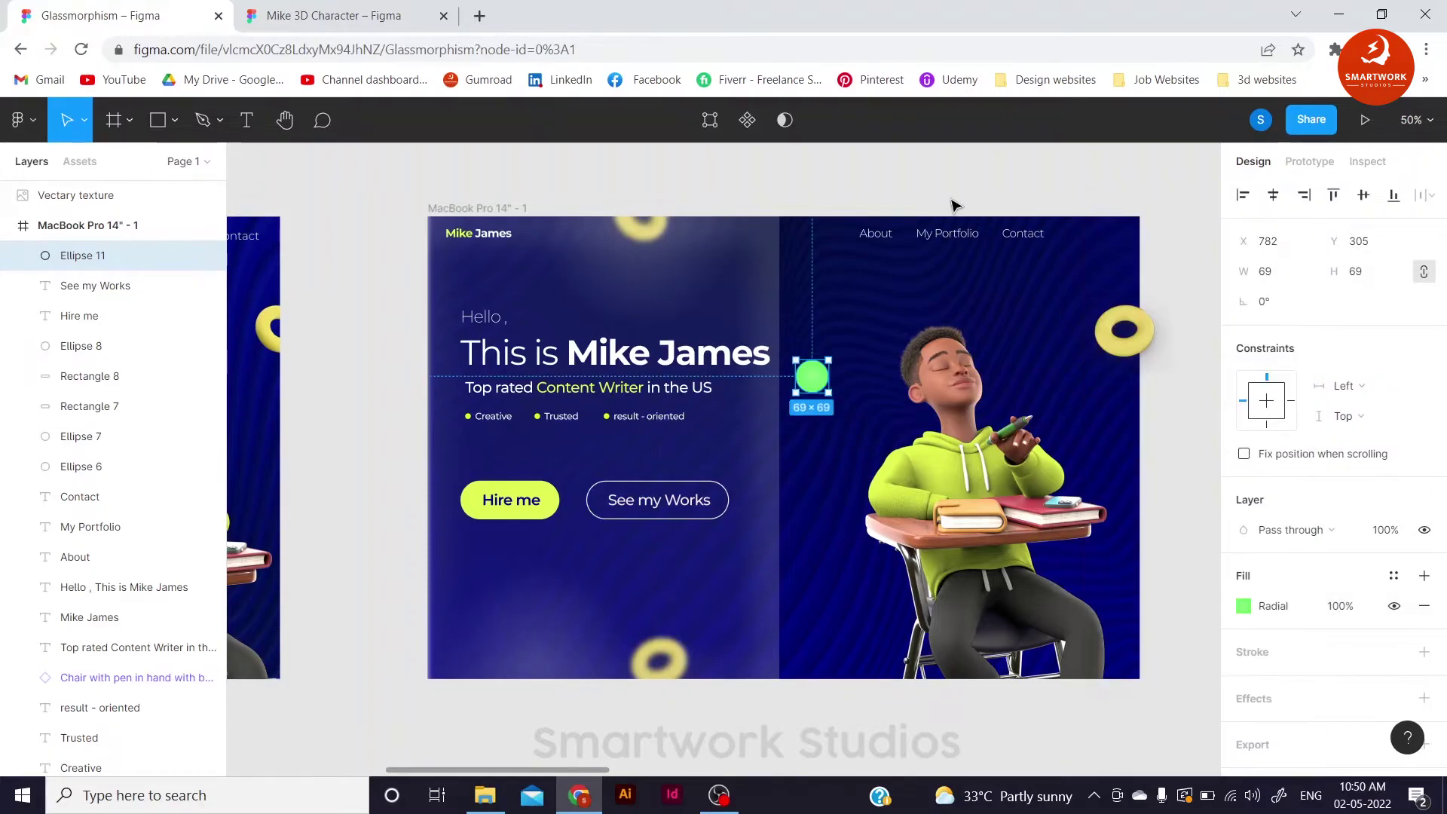
Step: Duplicate the green orb and send the copy behind the frosted panel
key(ctrl+d)
drag(65, 439, 75, 643)
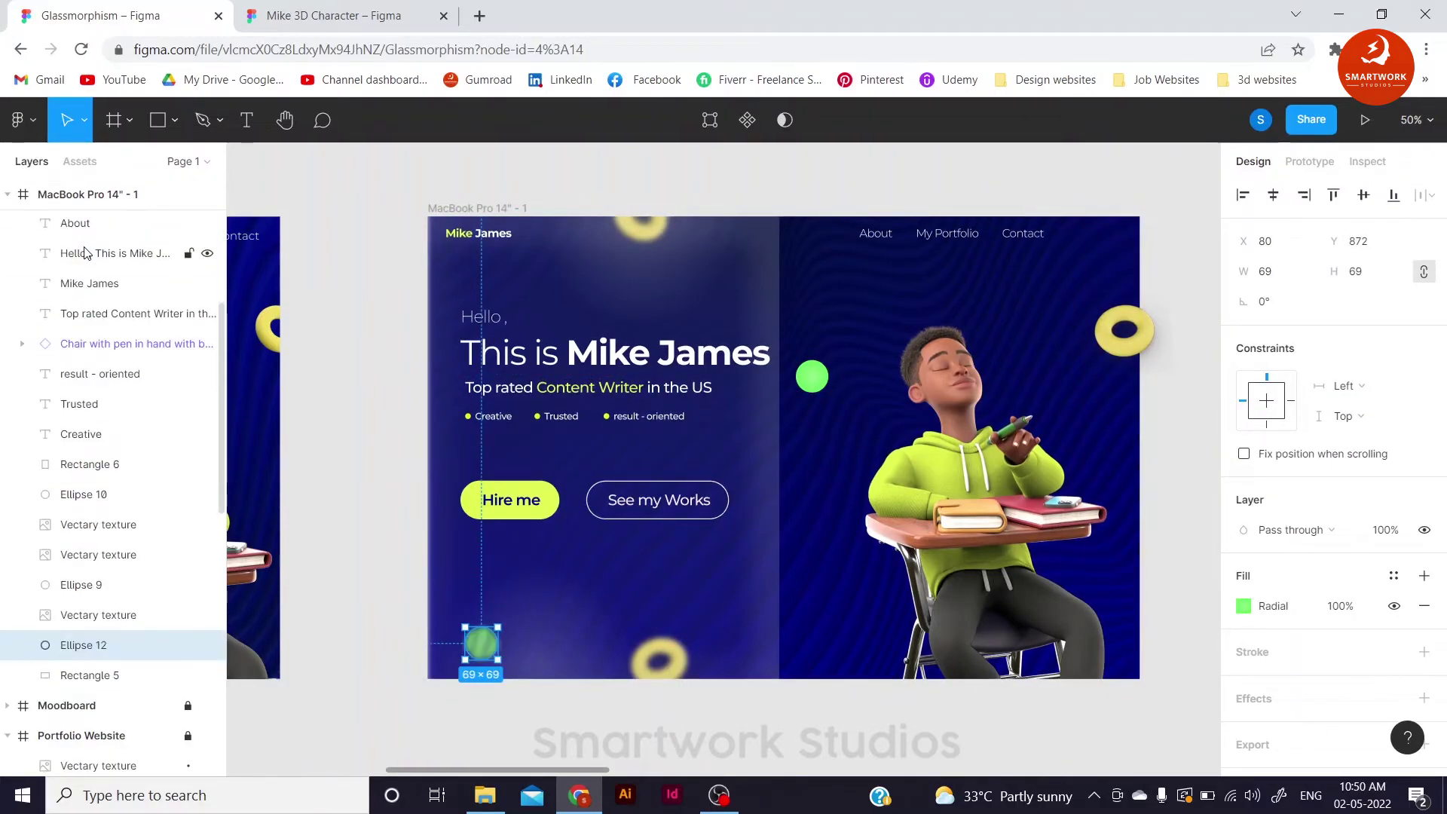
click(812, 377)
click(1244, 606)
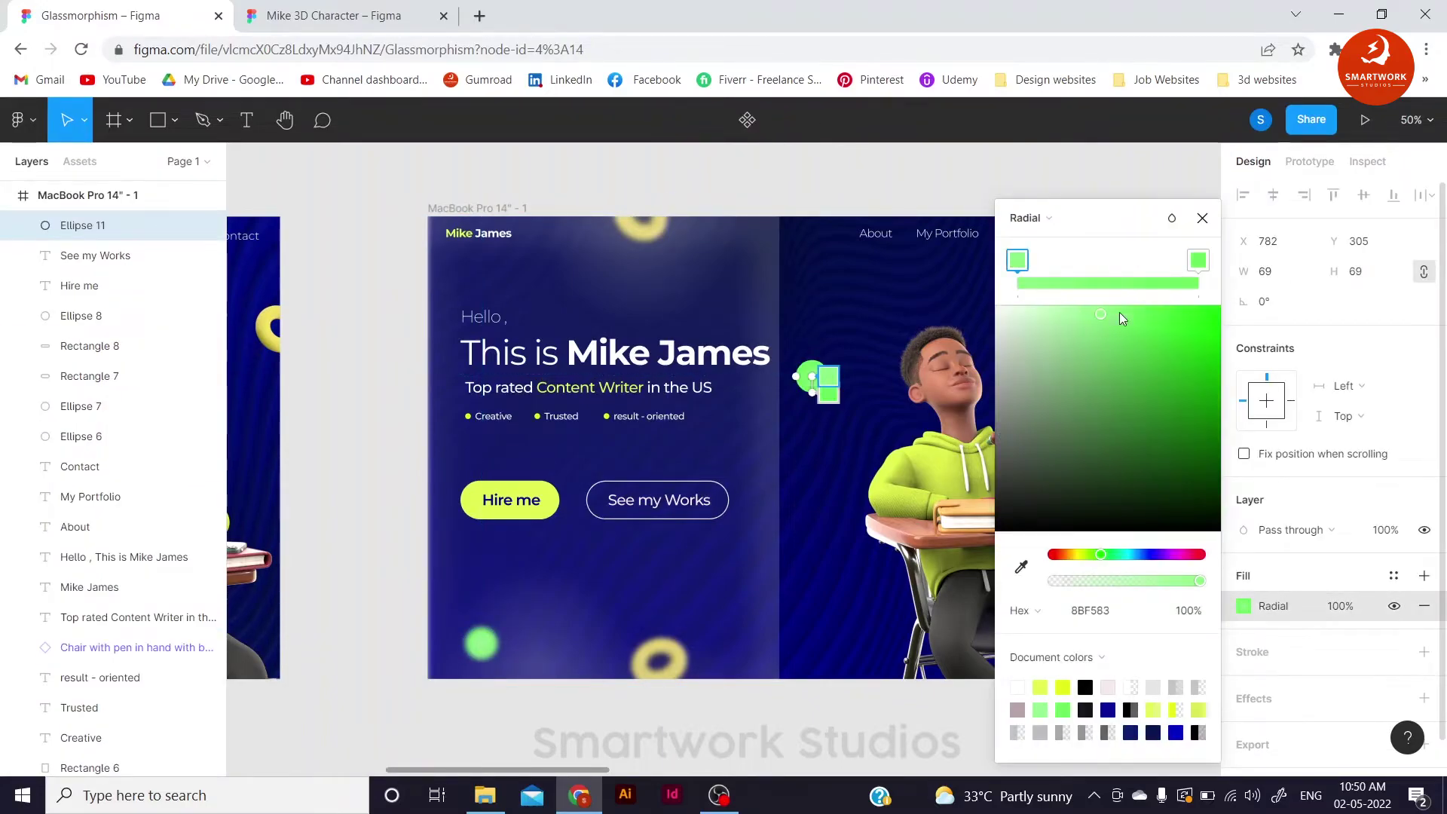
click(495, 689)
scroll(147, 537, down, 10)
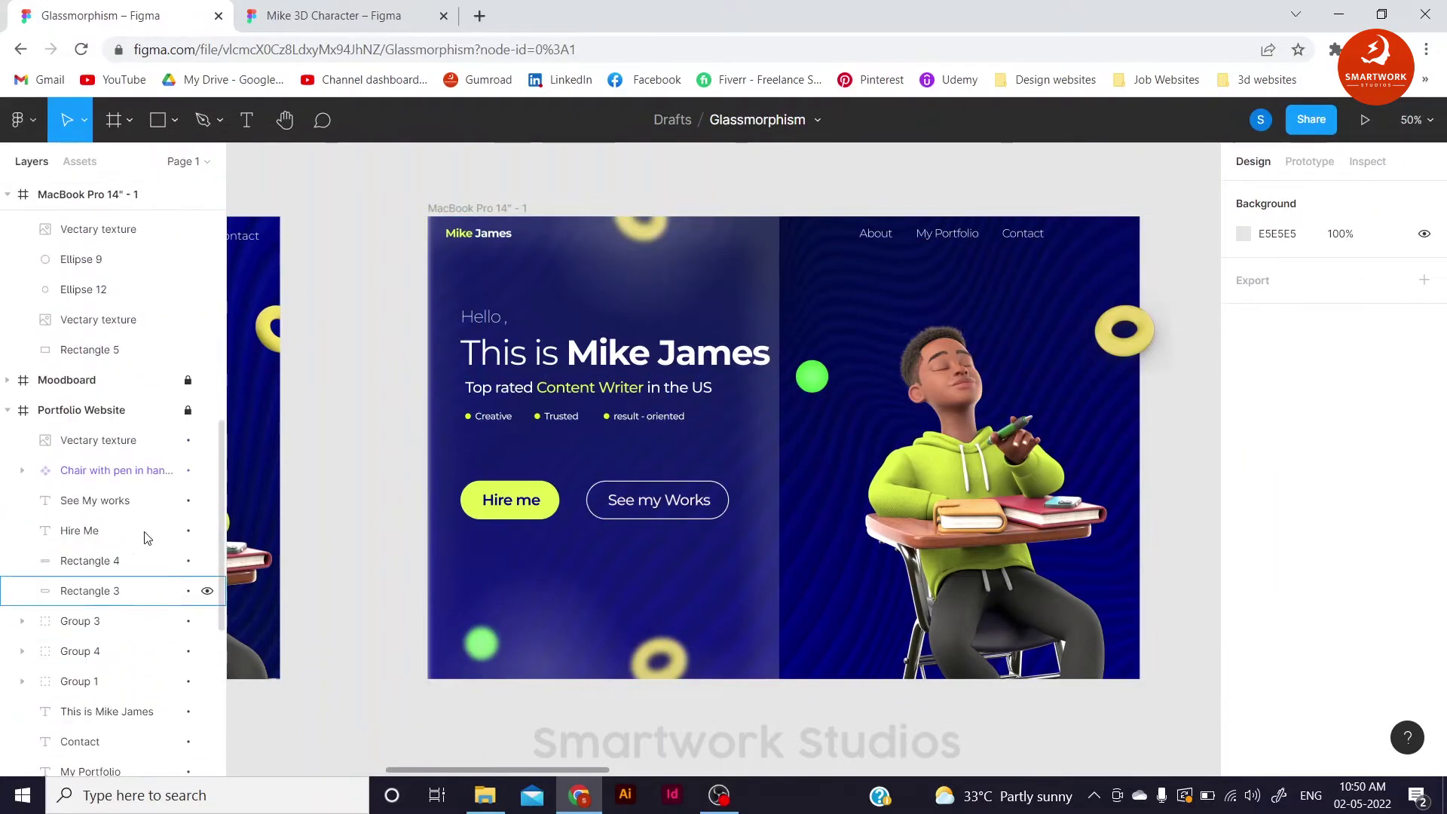
click(1138, 336)
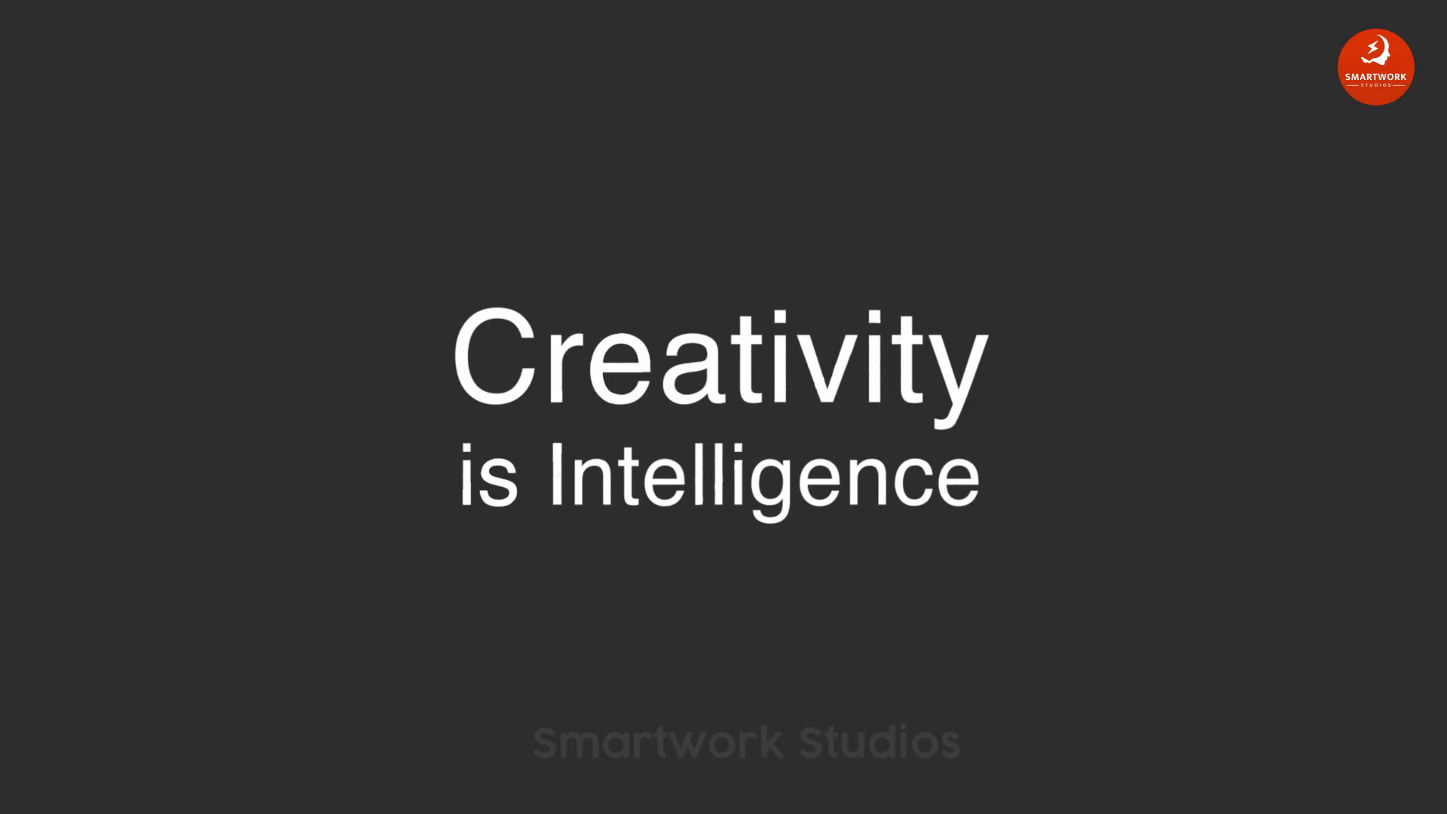